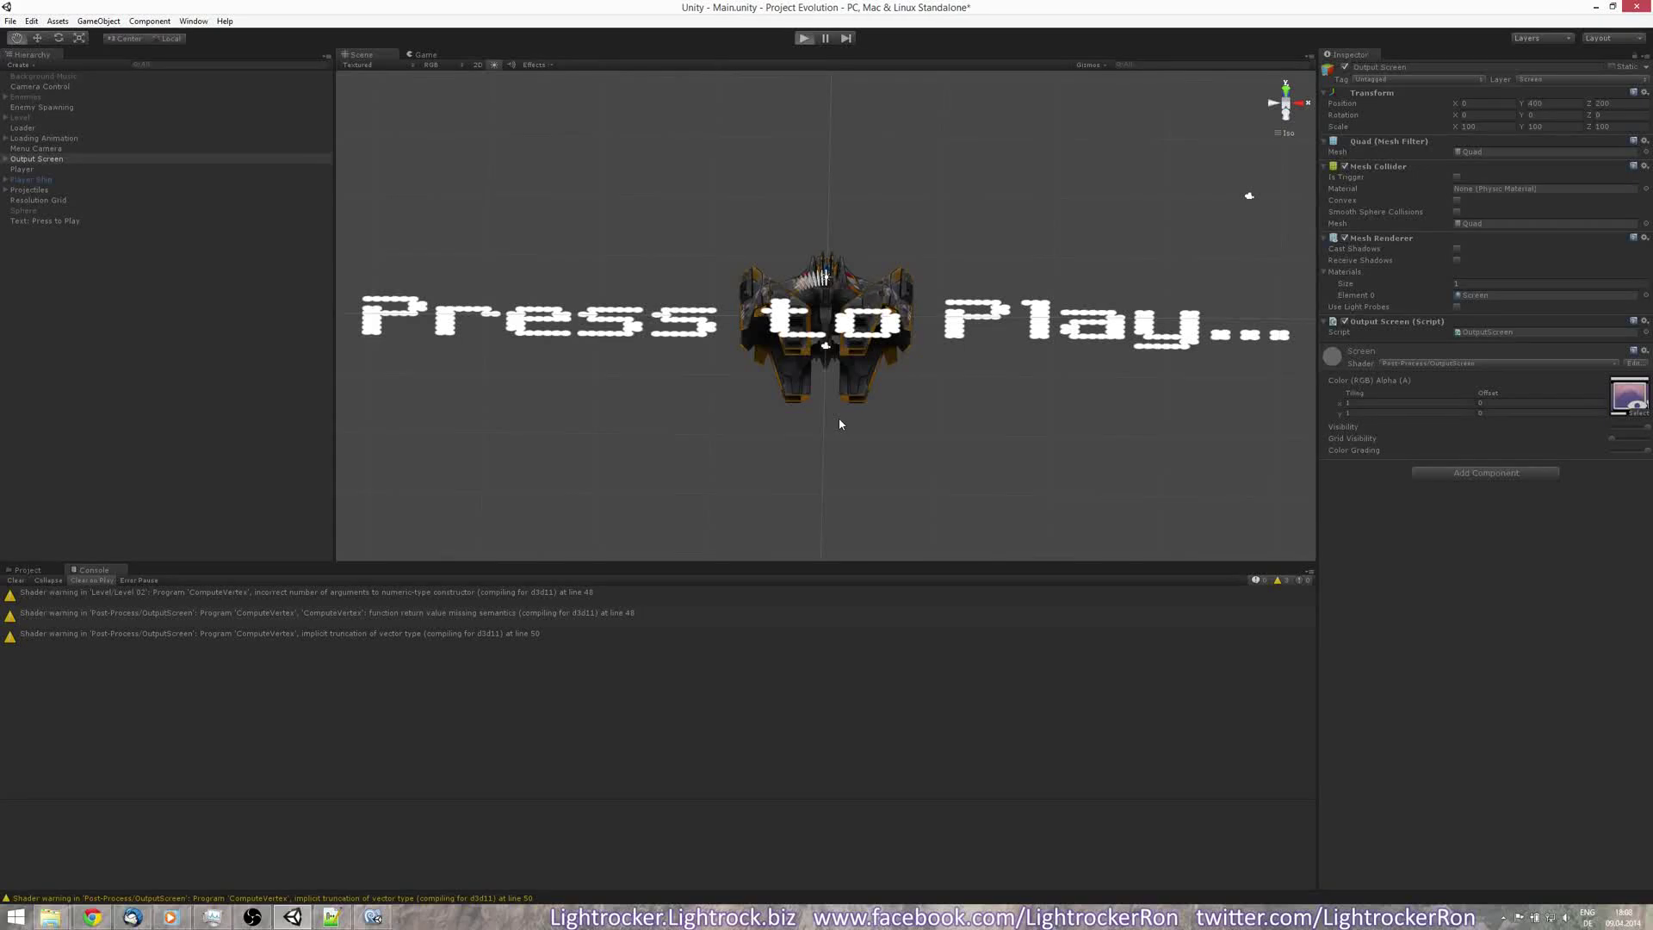
Play-test the level in its brown, black and white palette, then return to MonoDevelop
{"action": "key", "text": "ctrl+p"}
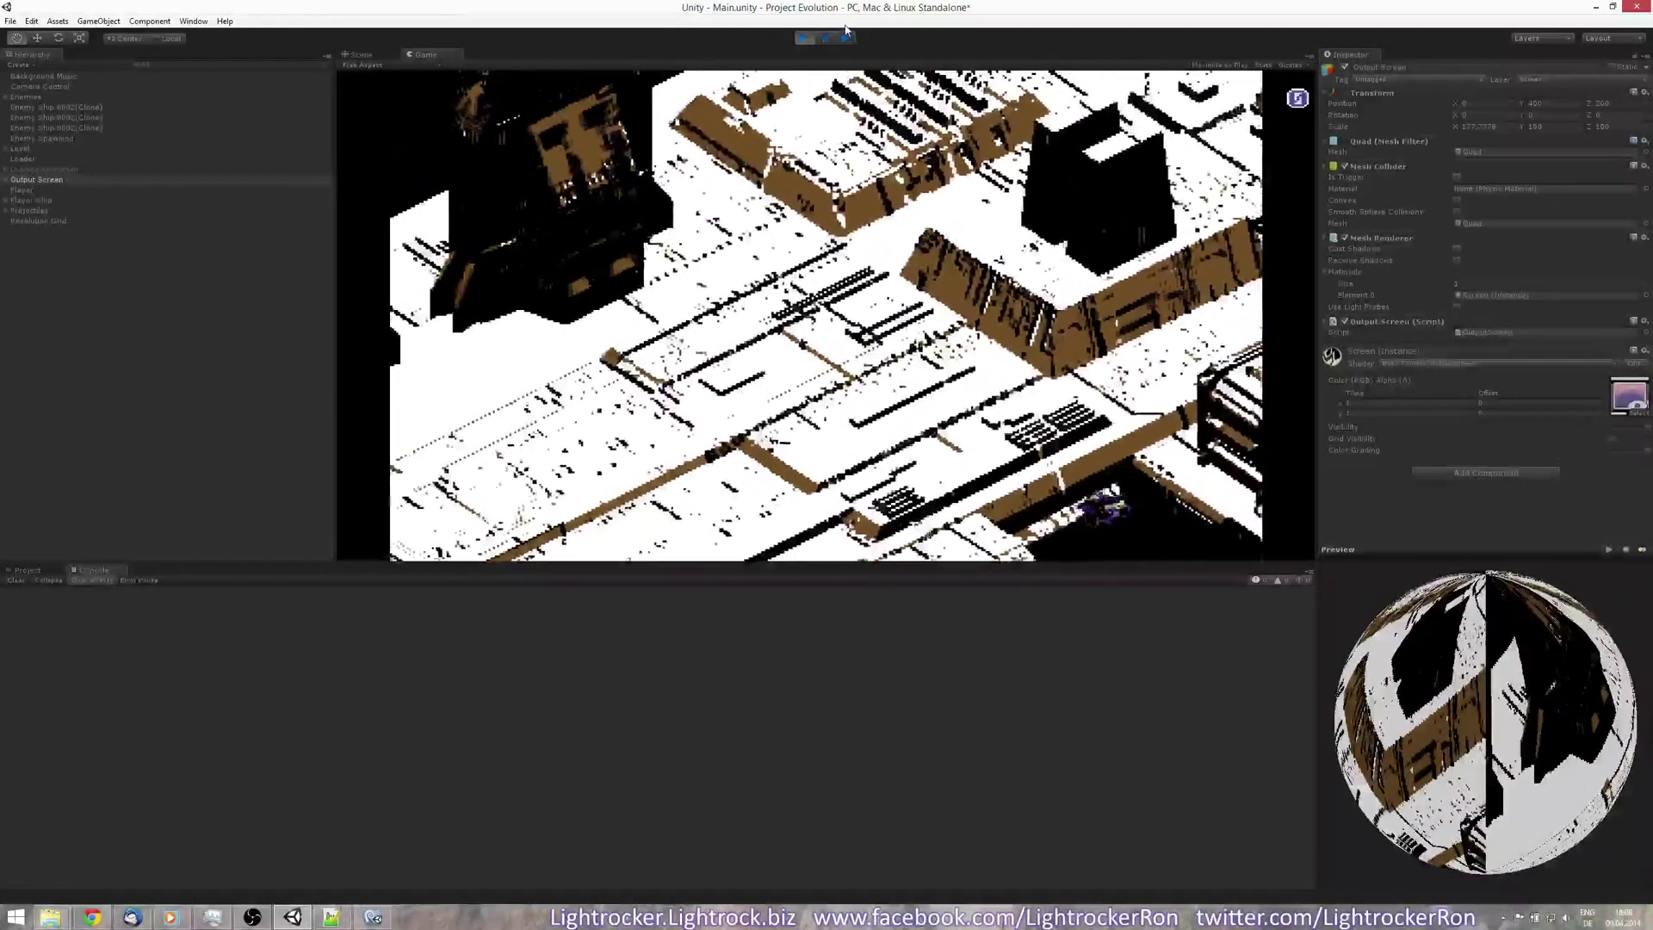
{"action": "left_click", "coordinate": [804, 39]}
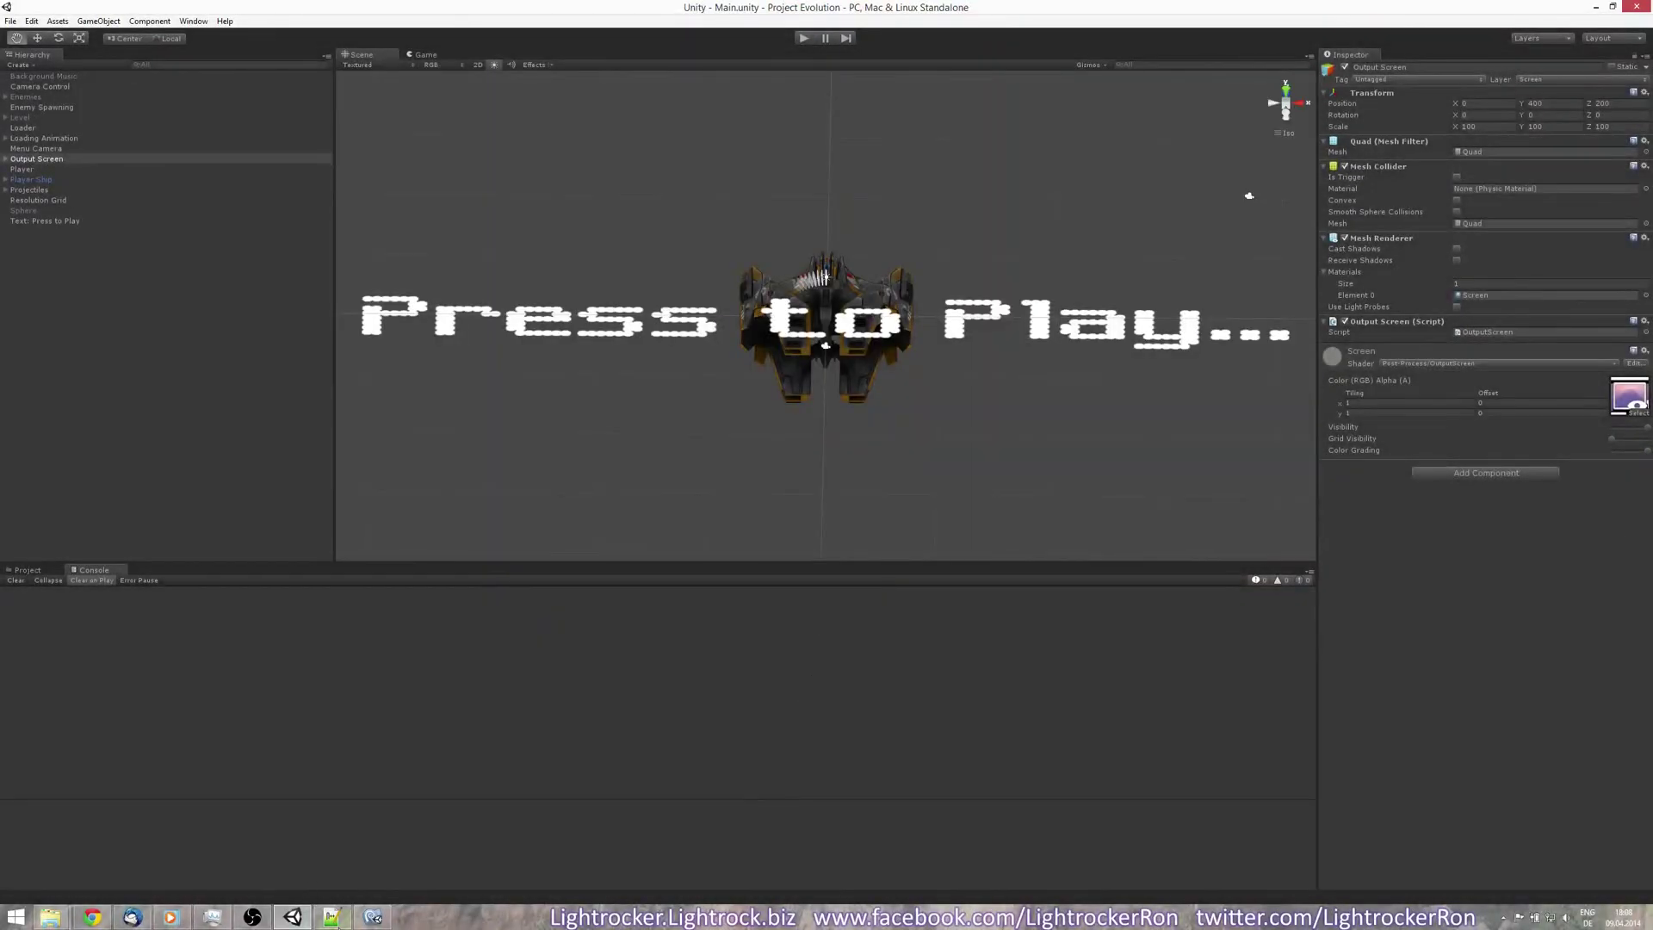
{"action": "left_click", "coordinate": [372, 918]}
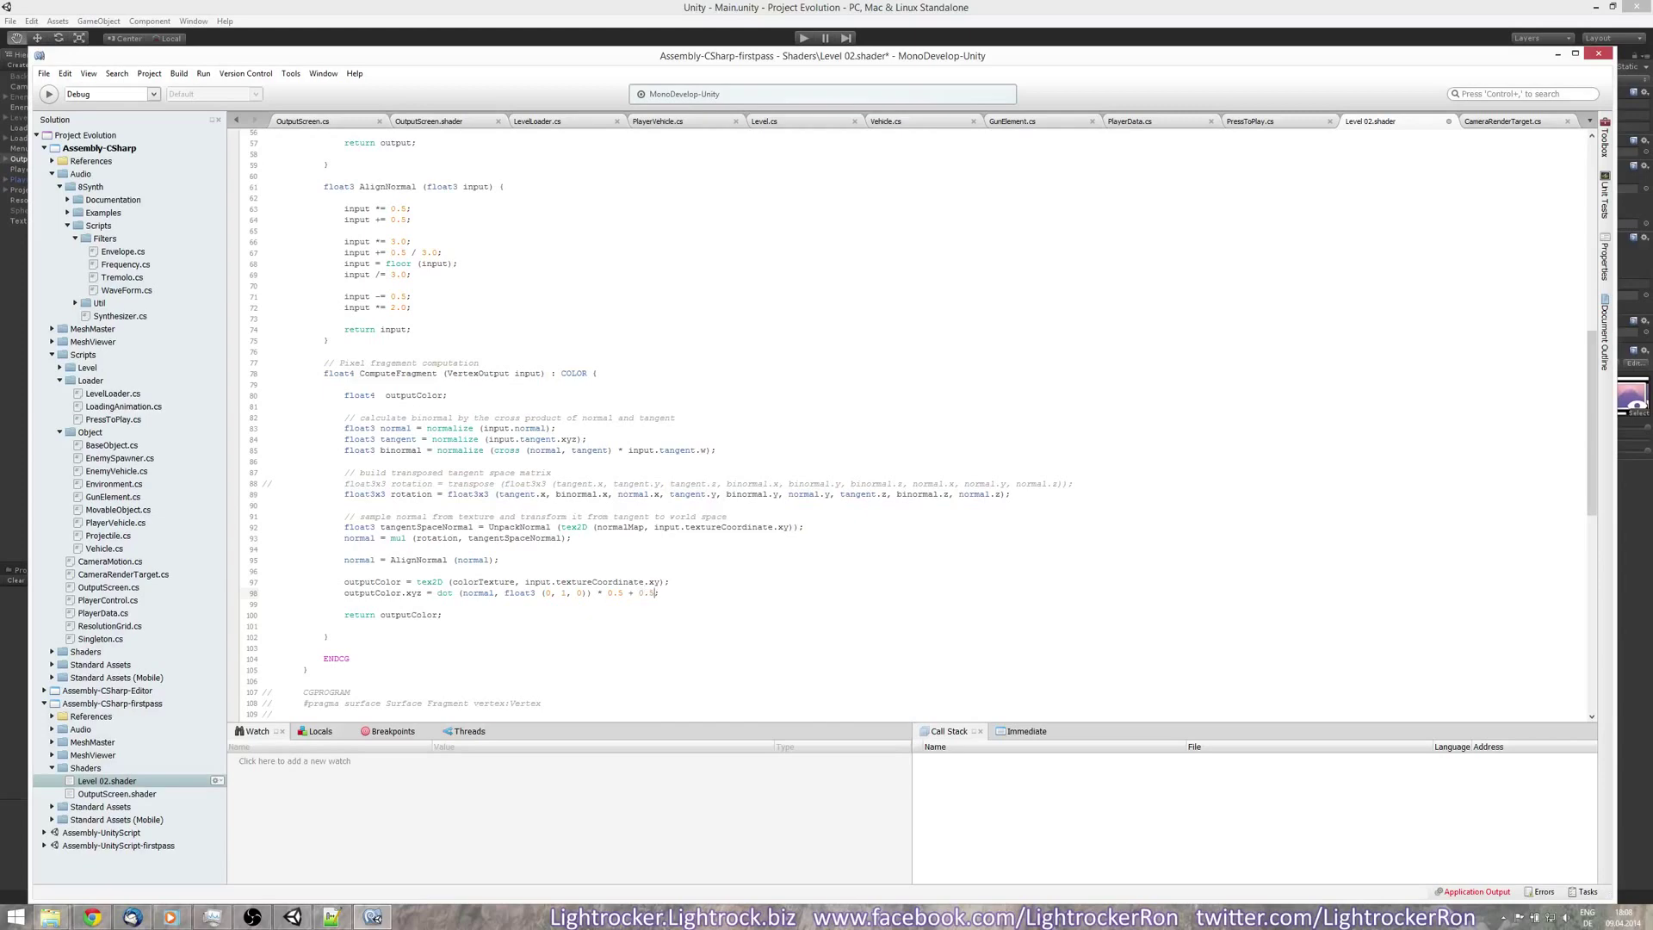
Save Level 02.shader, then remove OutputScreen.shader's GetPaletteColor wrapper so the lerp starts from outputColor.rgb
{"action": "key", "text": "ctrl+s"}
{"action": "left_click", "coordinate": [435, 122]}
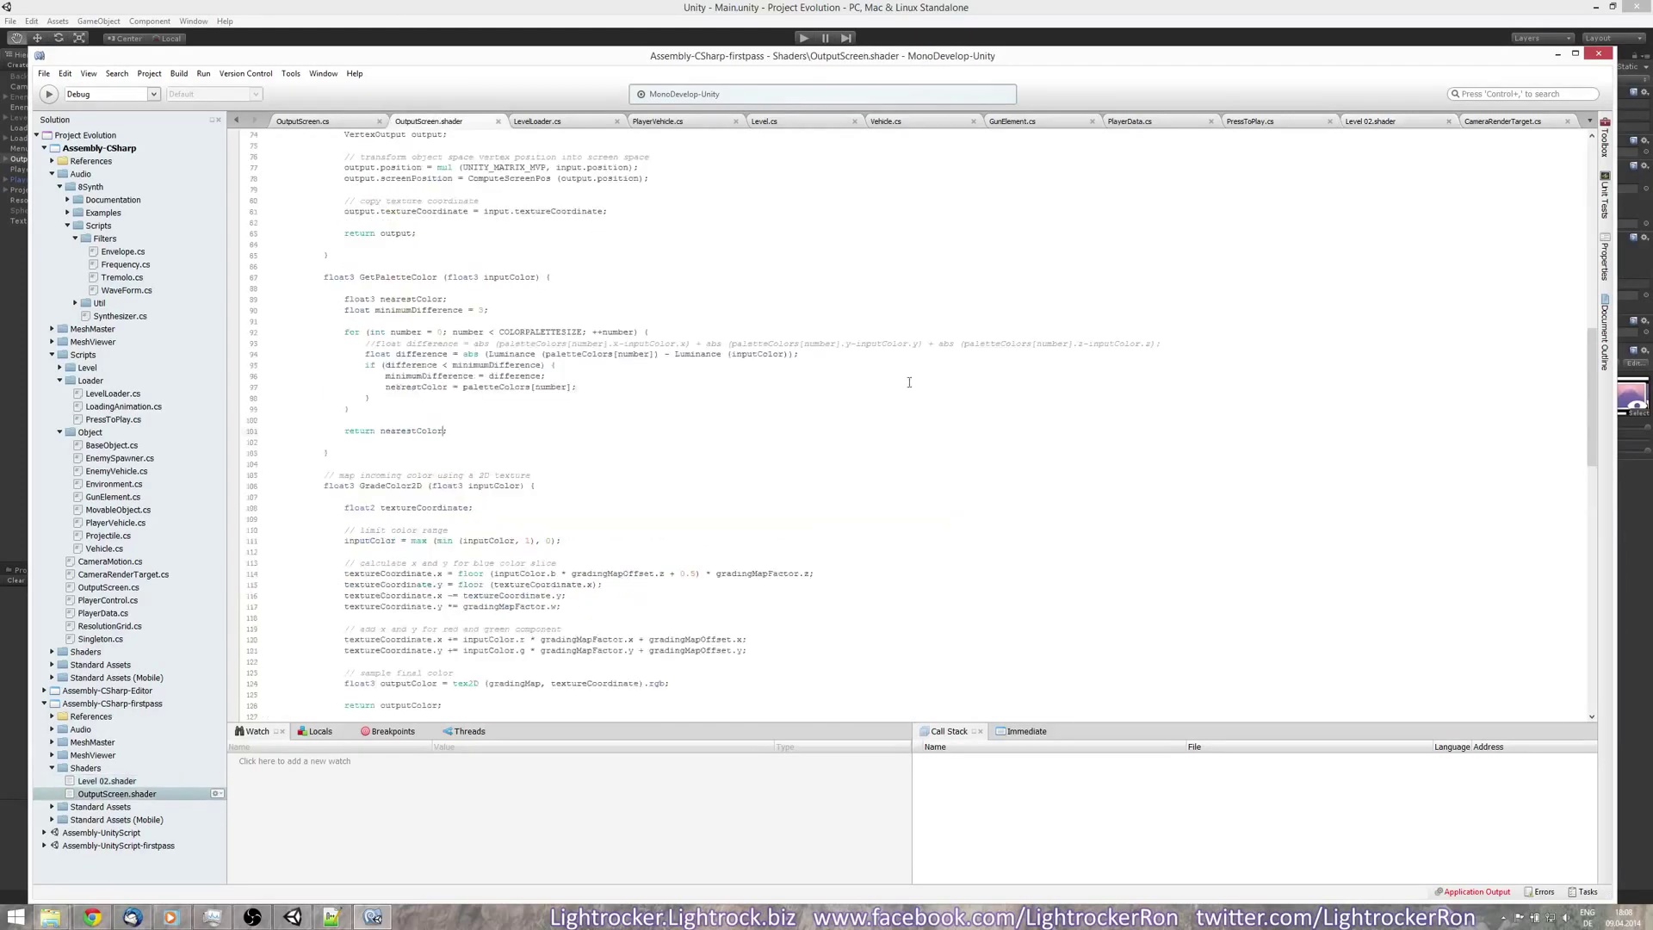
{"action": "scroll", "coordinate": [1079, 593], "scroll_direction": "down", "scroll_amount": 8}
{"action": "scroll", "coordinate": [1078, 586], "scroll_direction": "down", "scroll_amount": 8}
{"action": "scroll", "coordinate": [1079, 585], "scroll_direction": "down", "scroll_amount": 8}
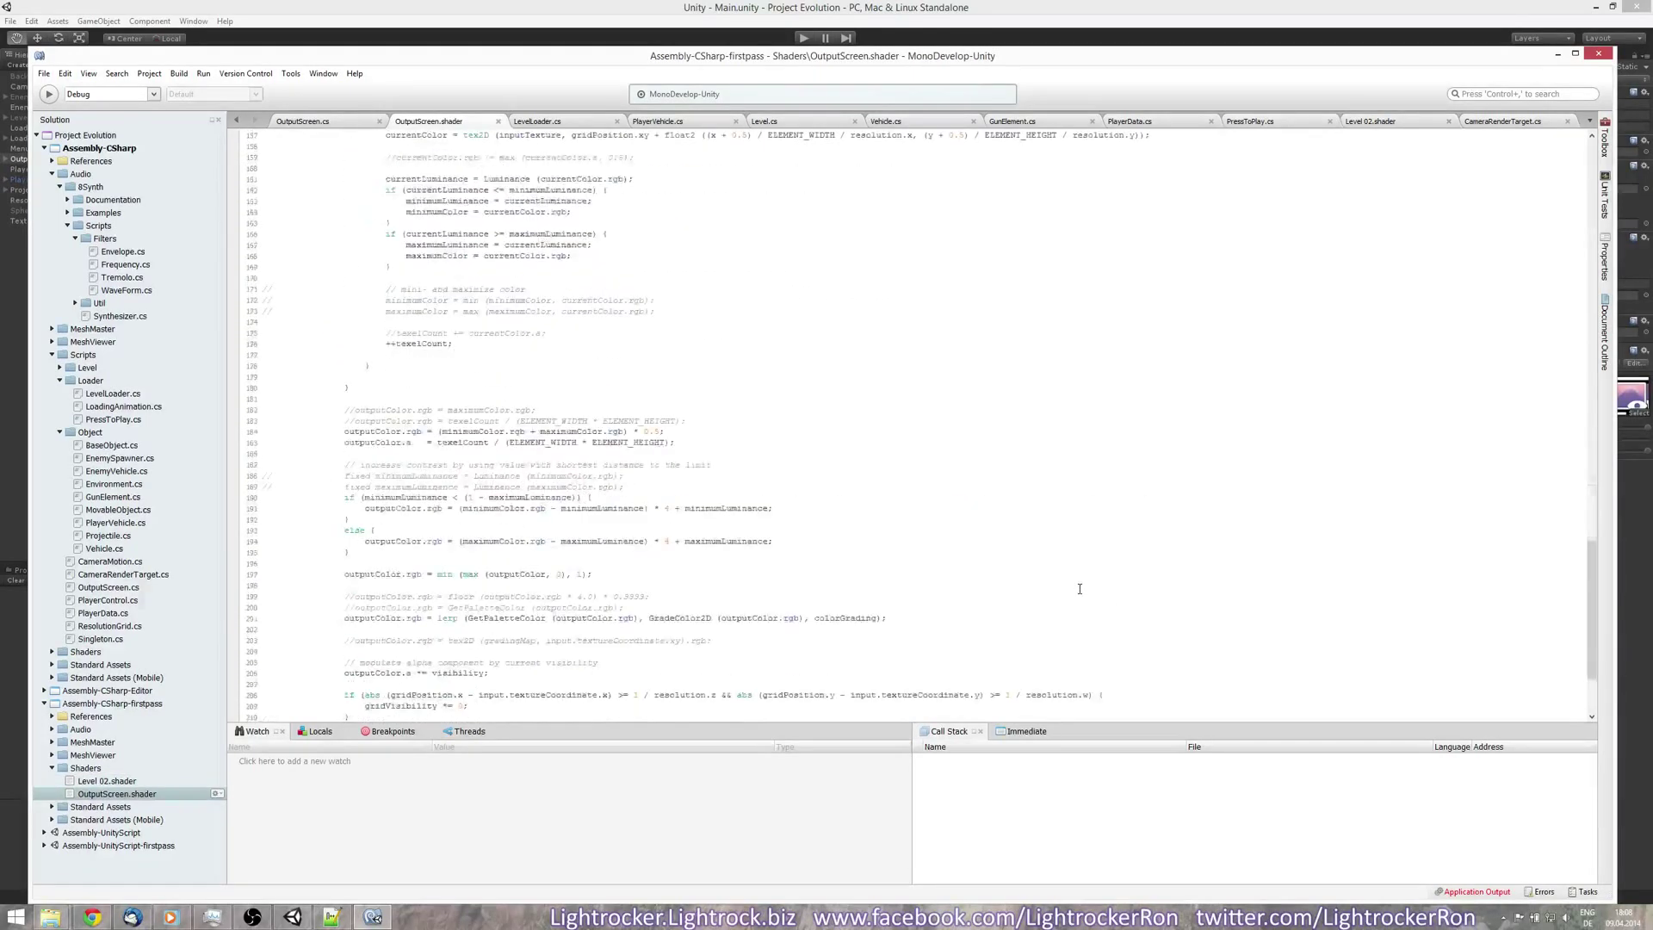
{"action": "scroll", "coordinate": [1079, 586], "scroll_direction": "down", "scroll_amount": 8}
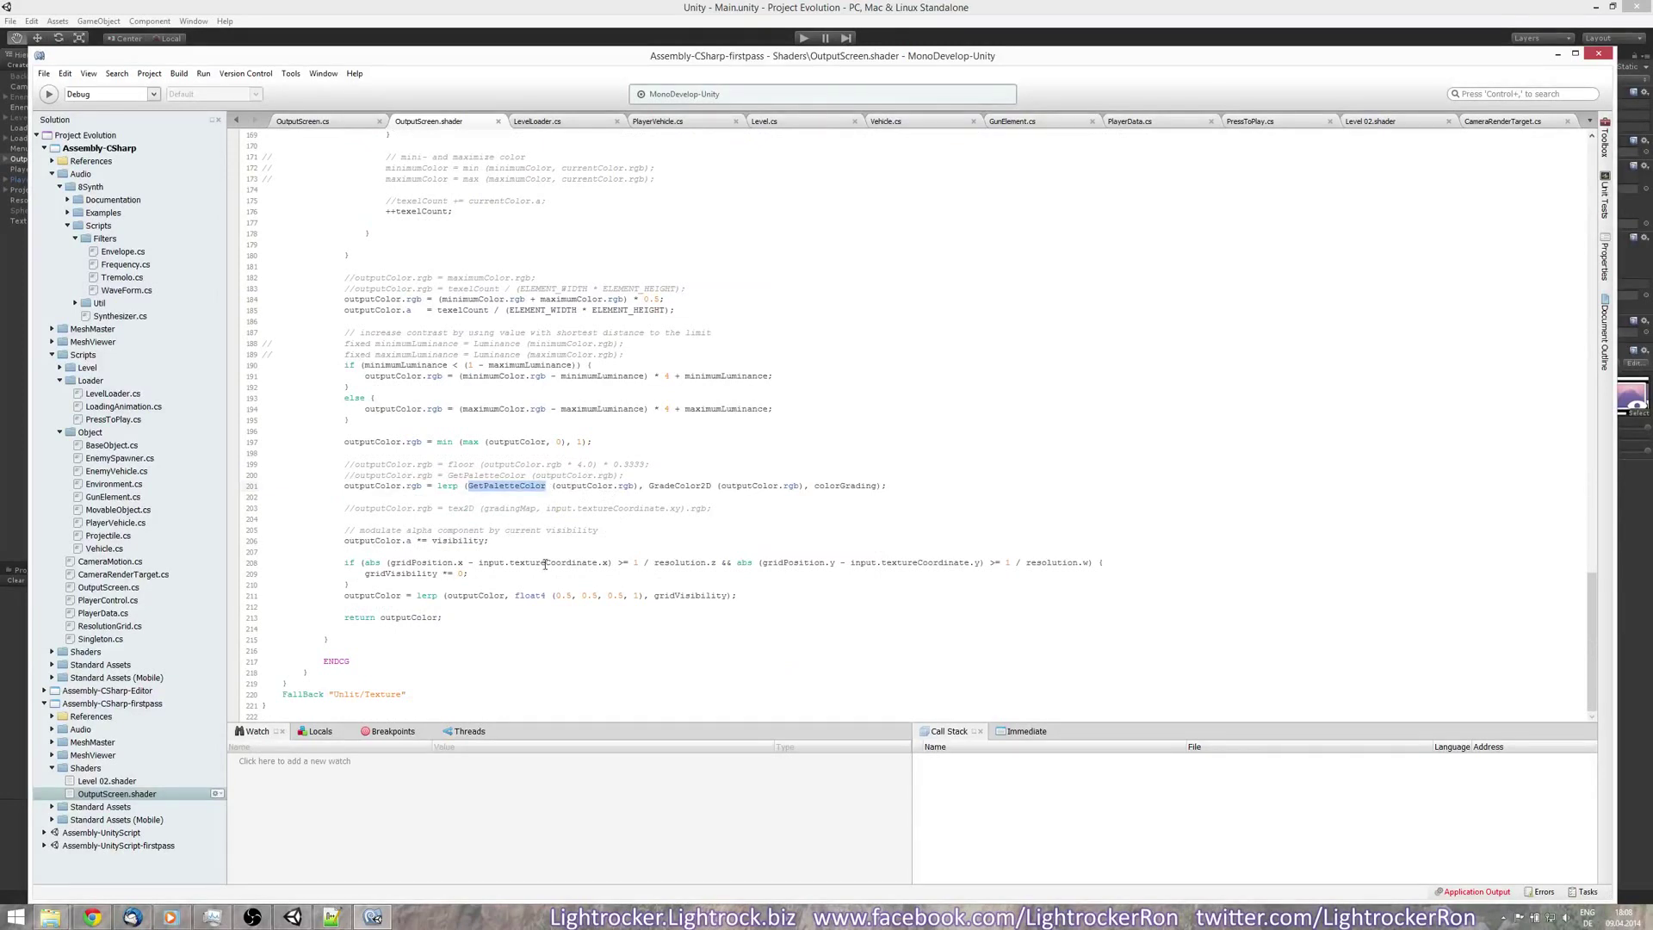
{"action": "key", "text": "Delete"}
{"action": "key", "text": "Delete"}
{"action": "key", "text": "Delete"}
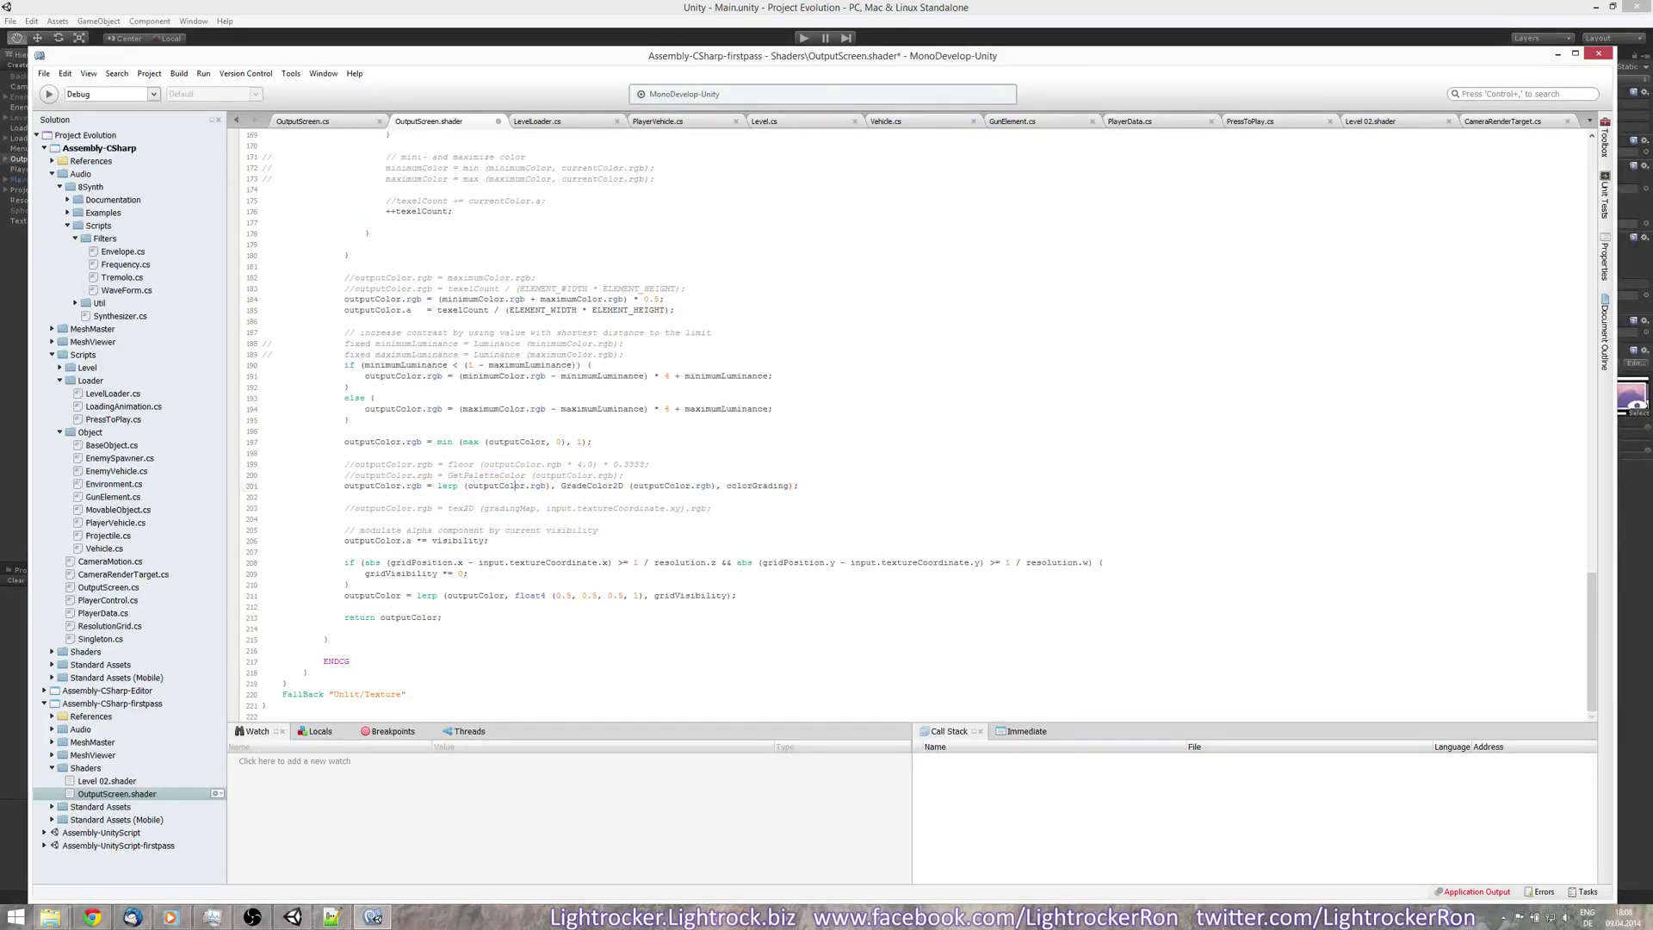
{"action": "left_click", "coordinate": [1029, 7]}
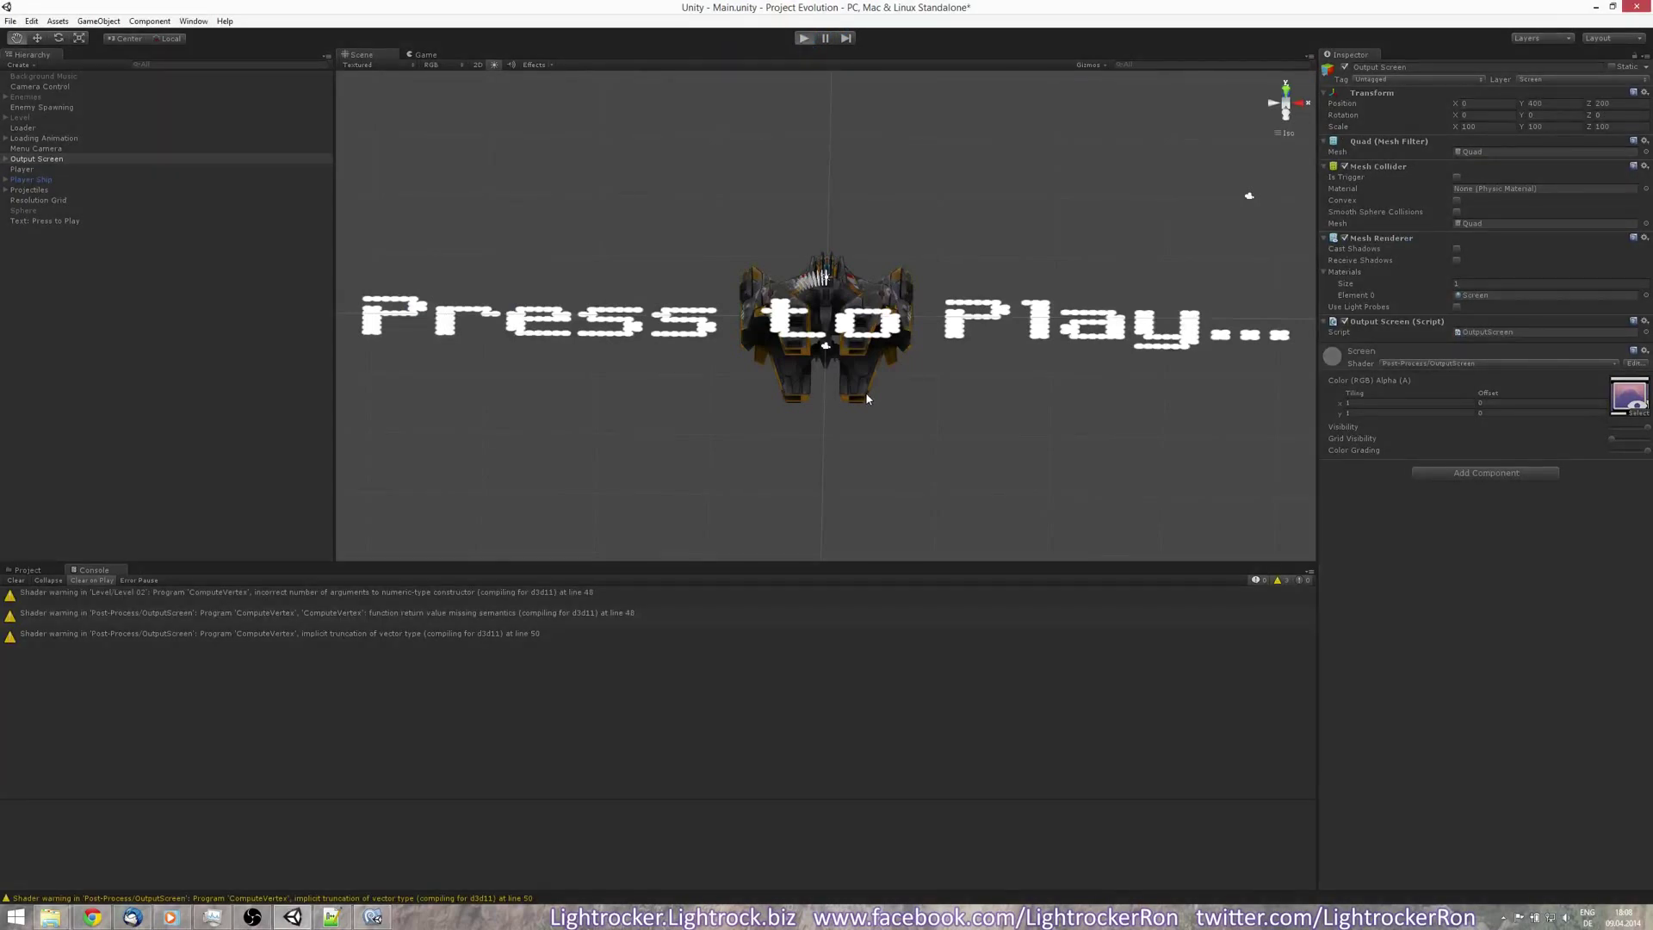
Play-test the level, dragging the Color Grading slider to compare brown, teal and grey tones
{"action": "key", "text": "ctrl+p"}
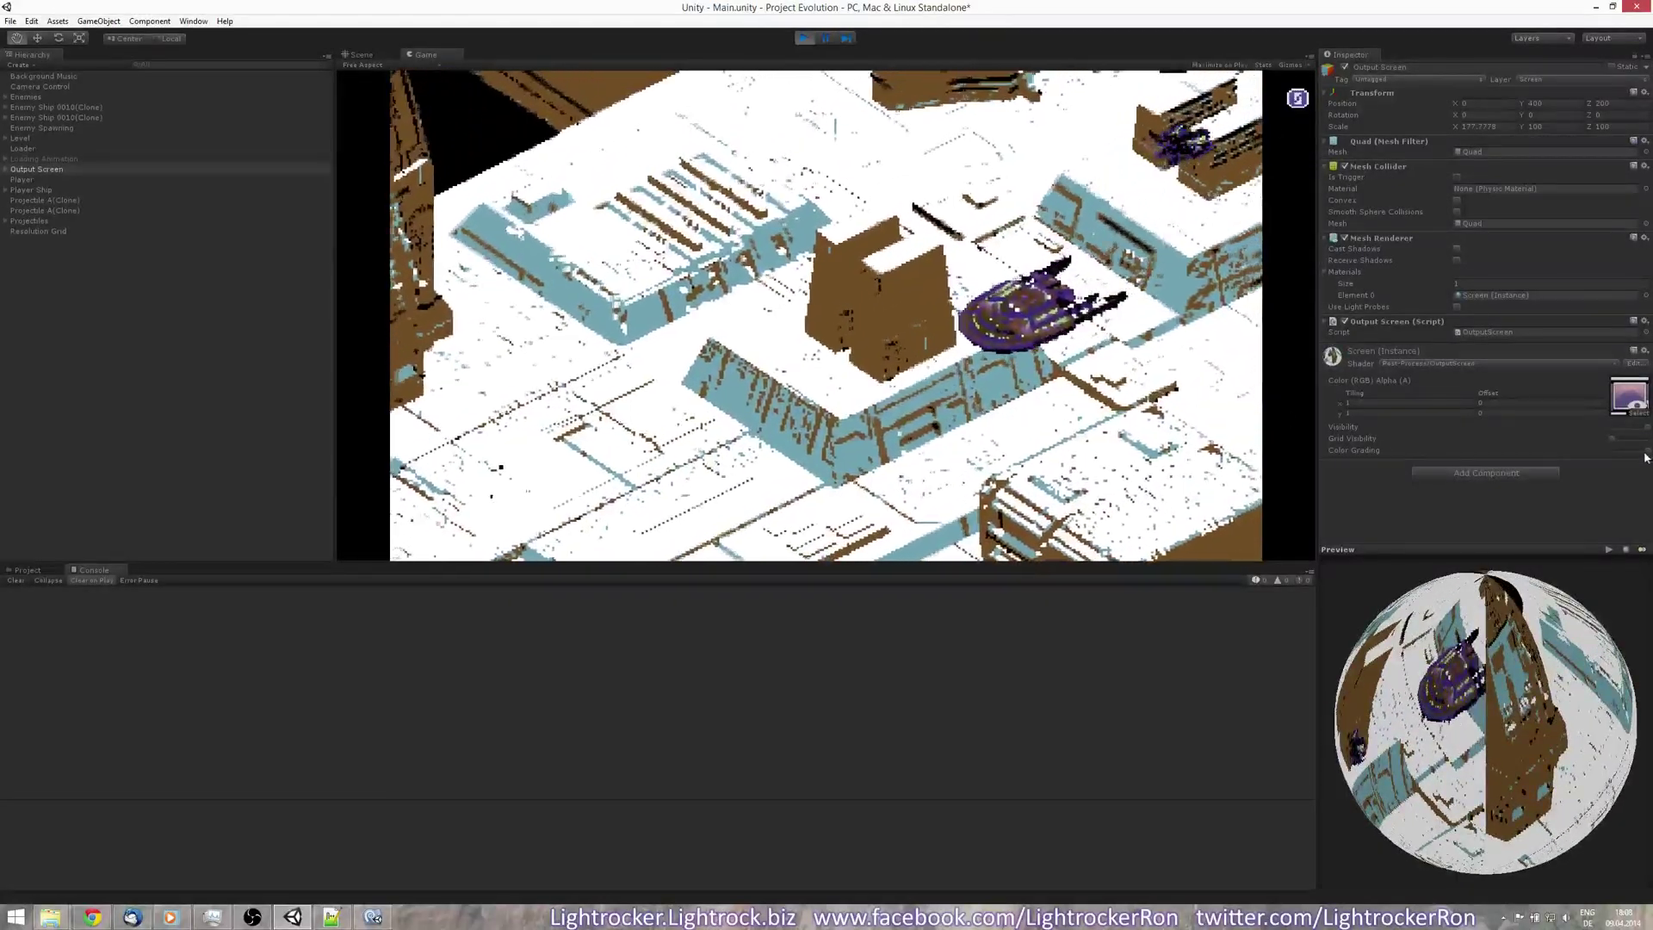
{"action": "left_click_drag", "start_coordinate": [1536, 446], "coordinate": [1630, 454]}
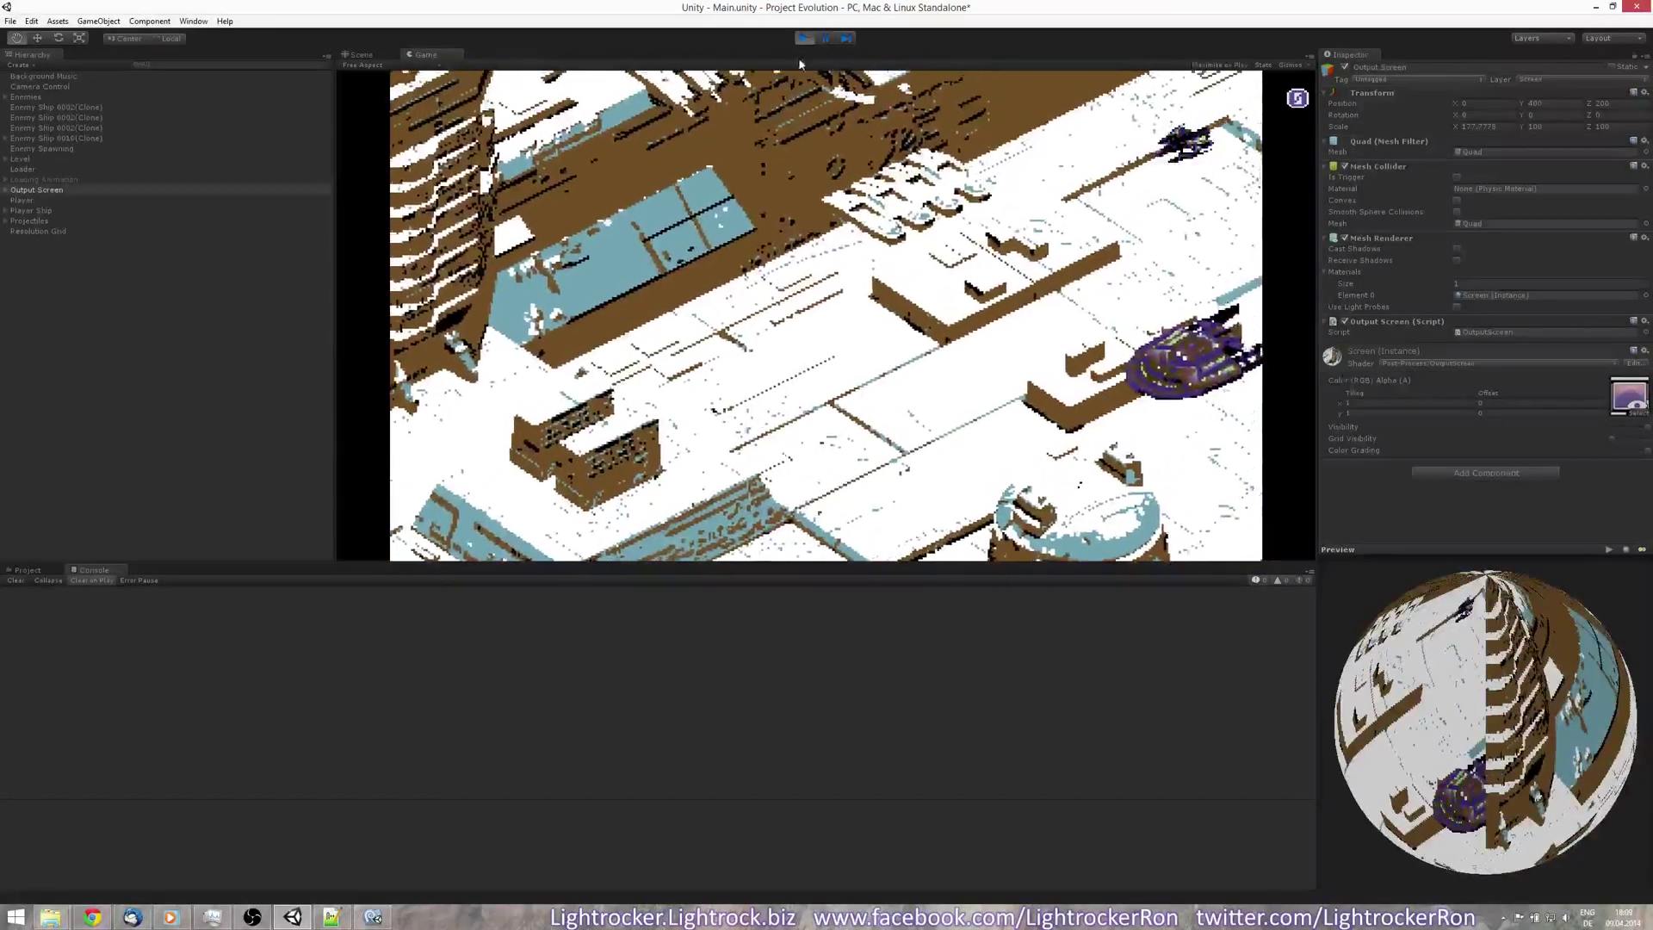
{"action": "left_click", "coordinate": [803, 38]}
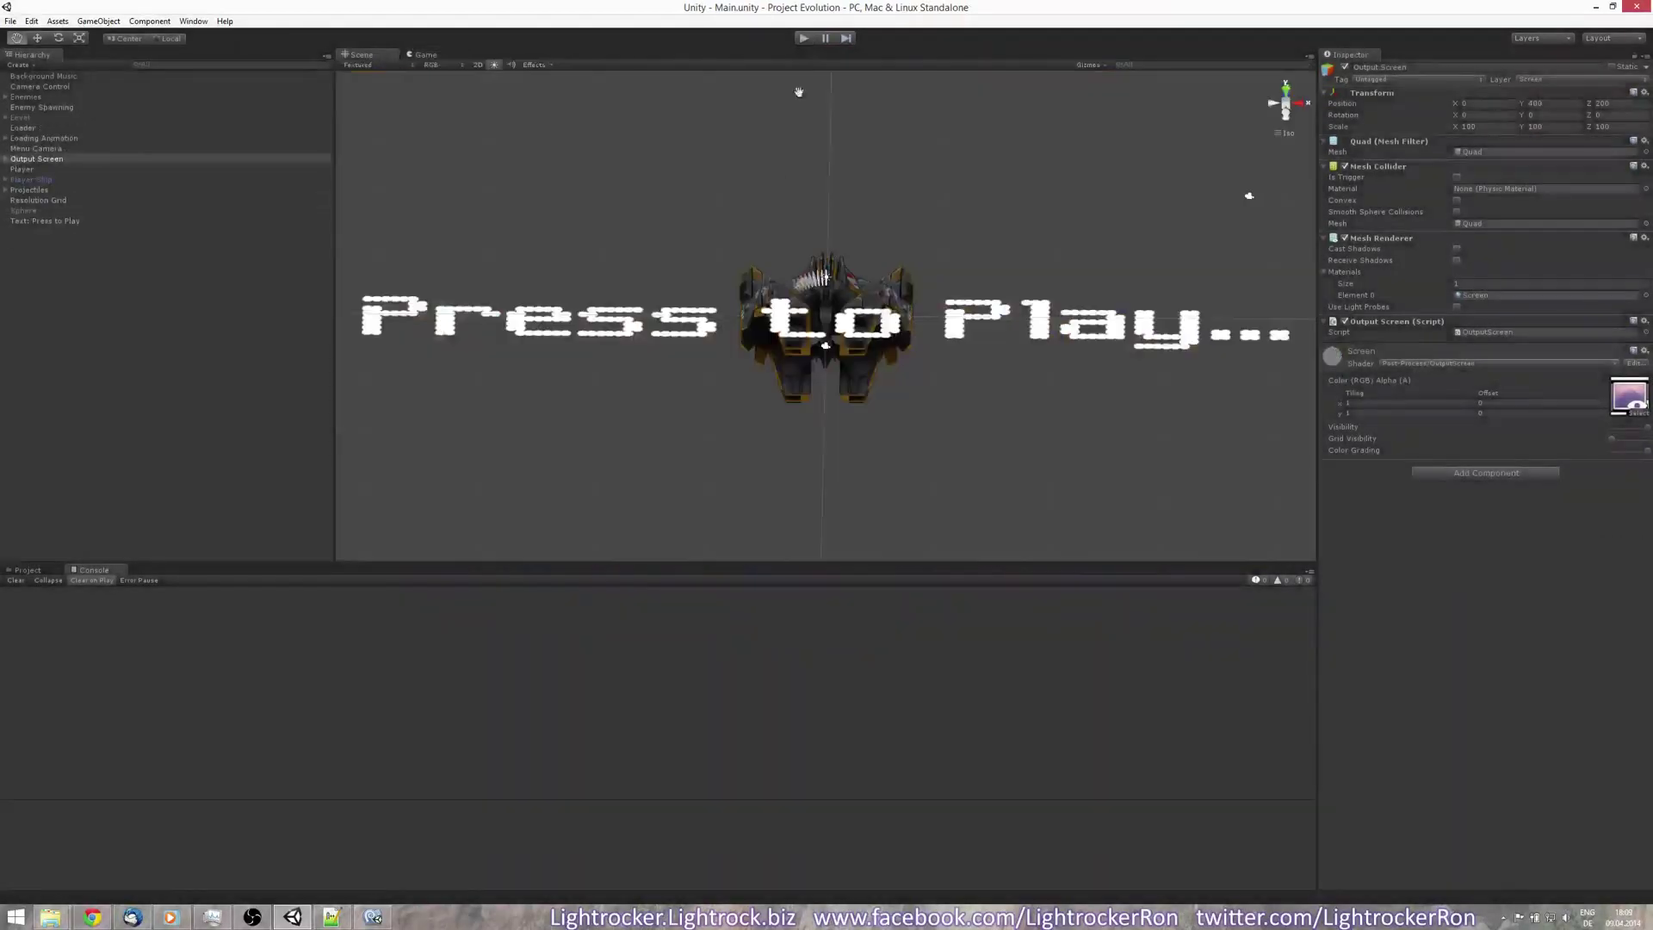
Change Level 02.shader line 98 to '*=' so lighting multiplies outputColor, save, and run the game
{"action": "left_click", "coordinate": [373, 916]}
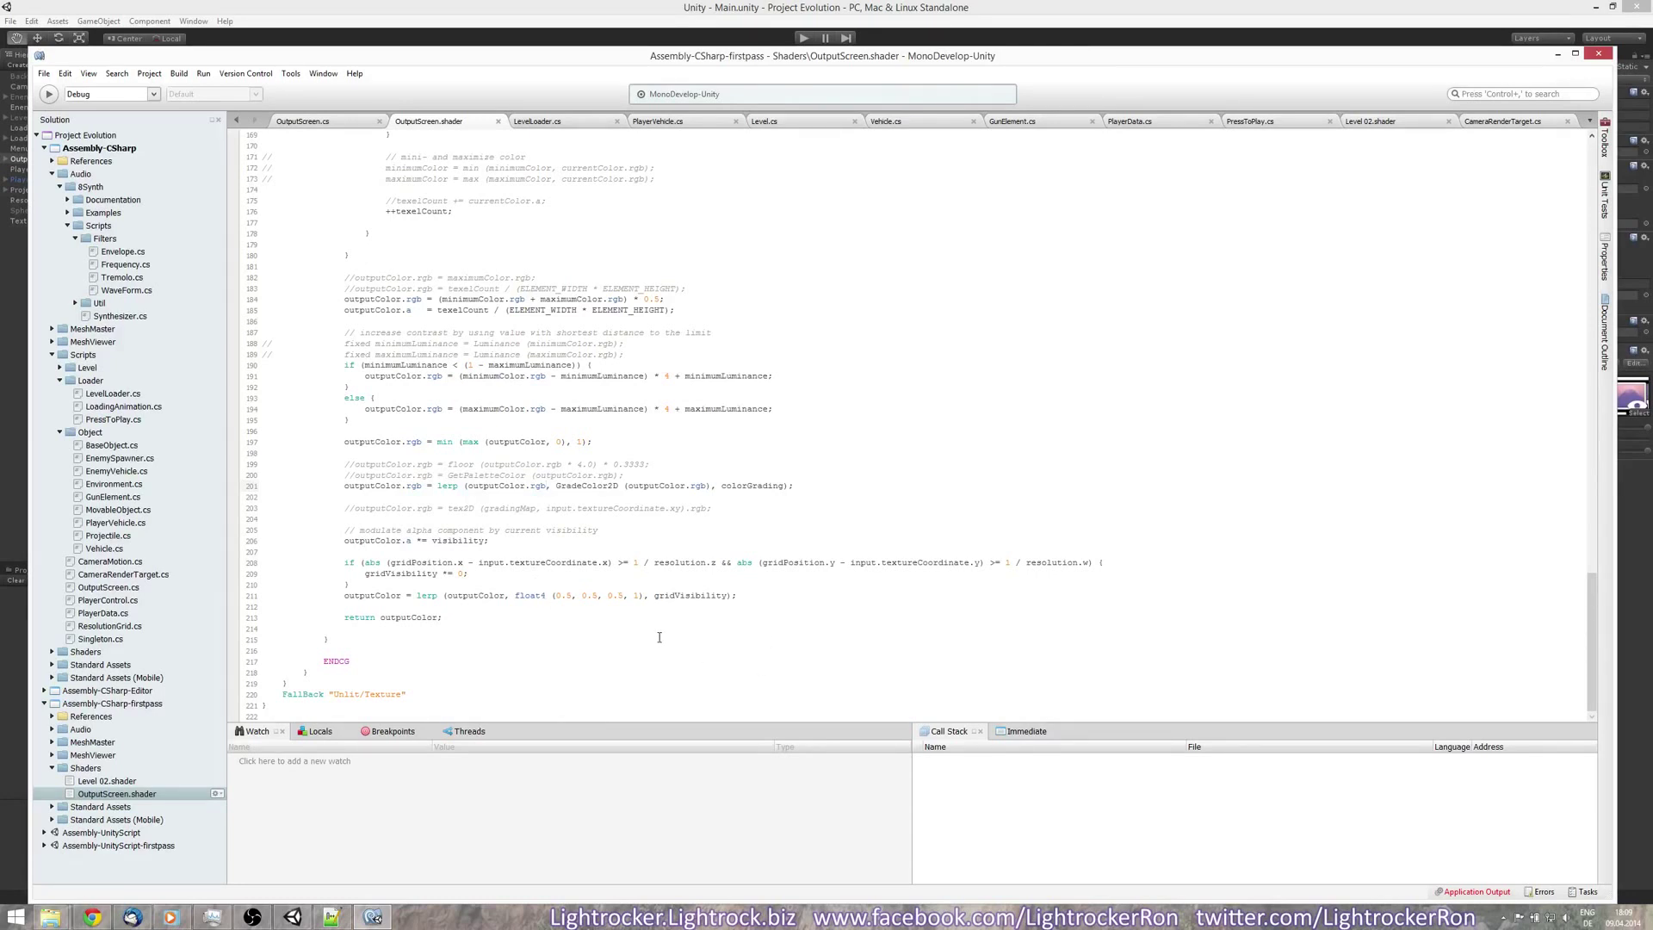
{"action": "left_click", "coordinate": [1540, 128]}
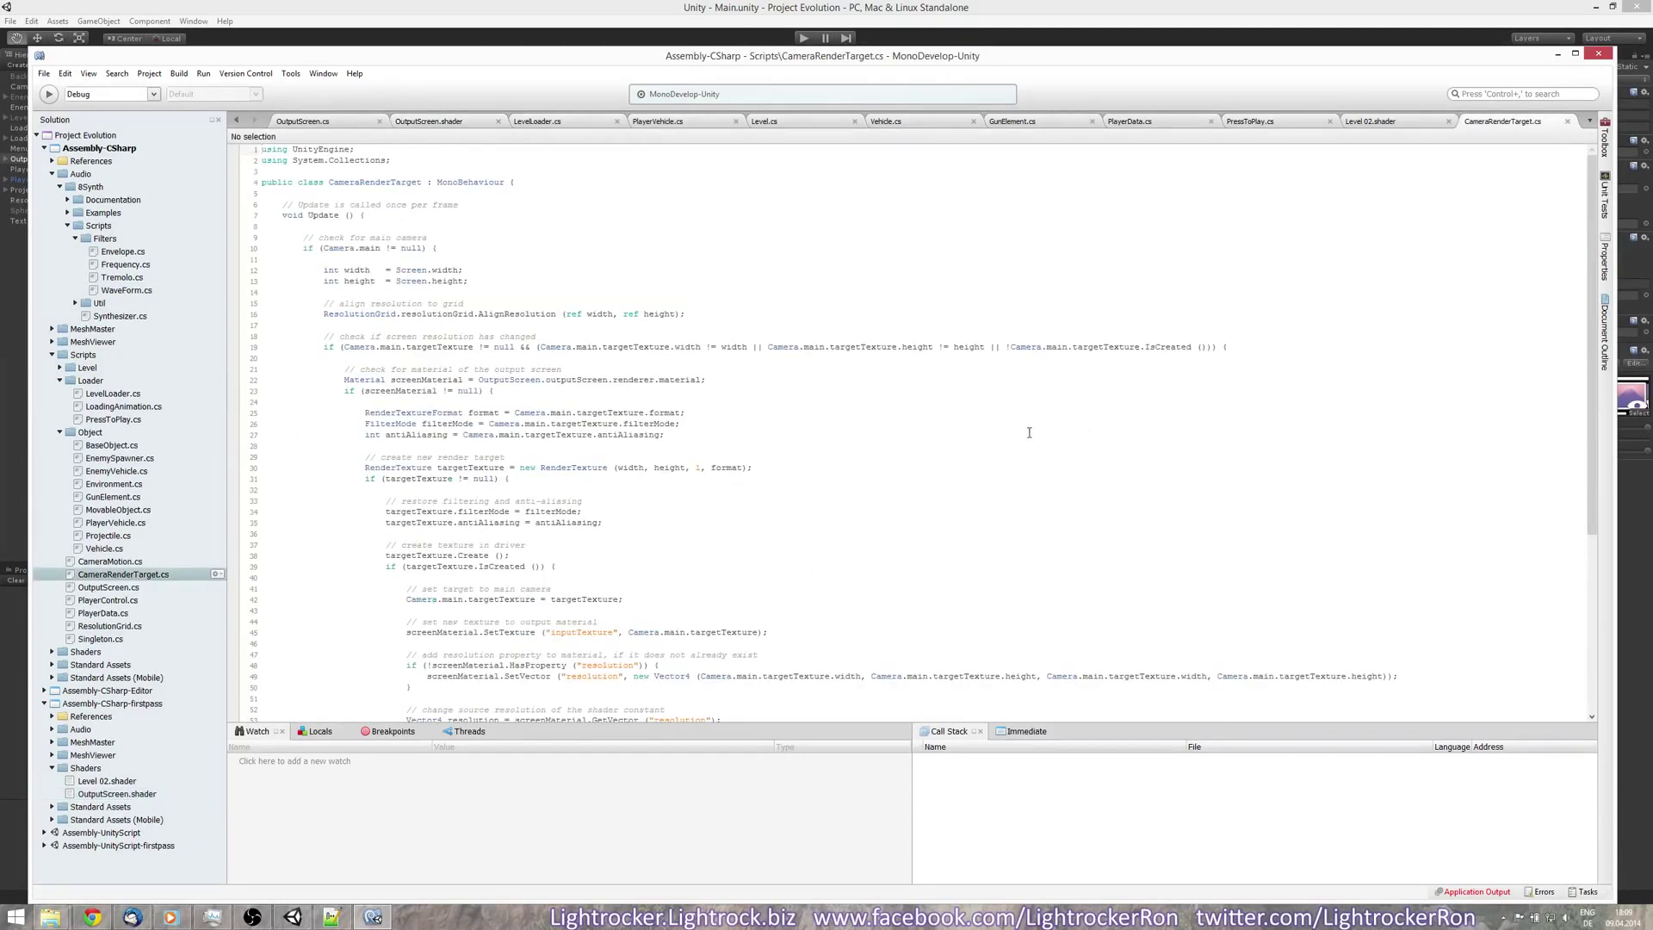
{"action": "left_click", "coordinate": [1377, 122]}
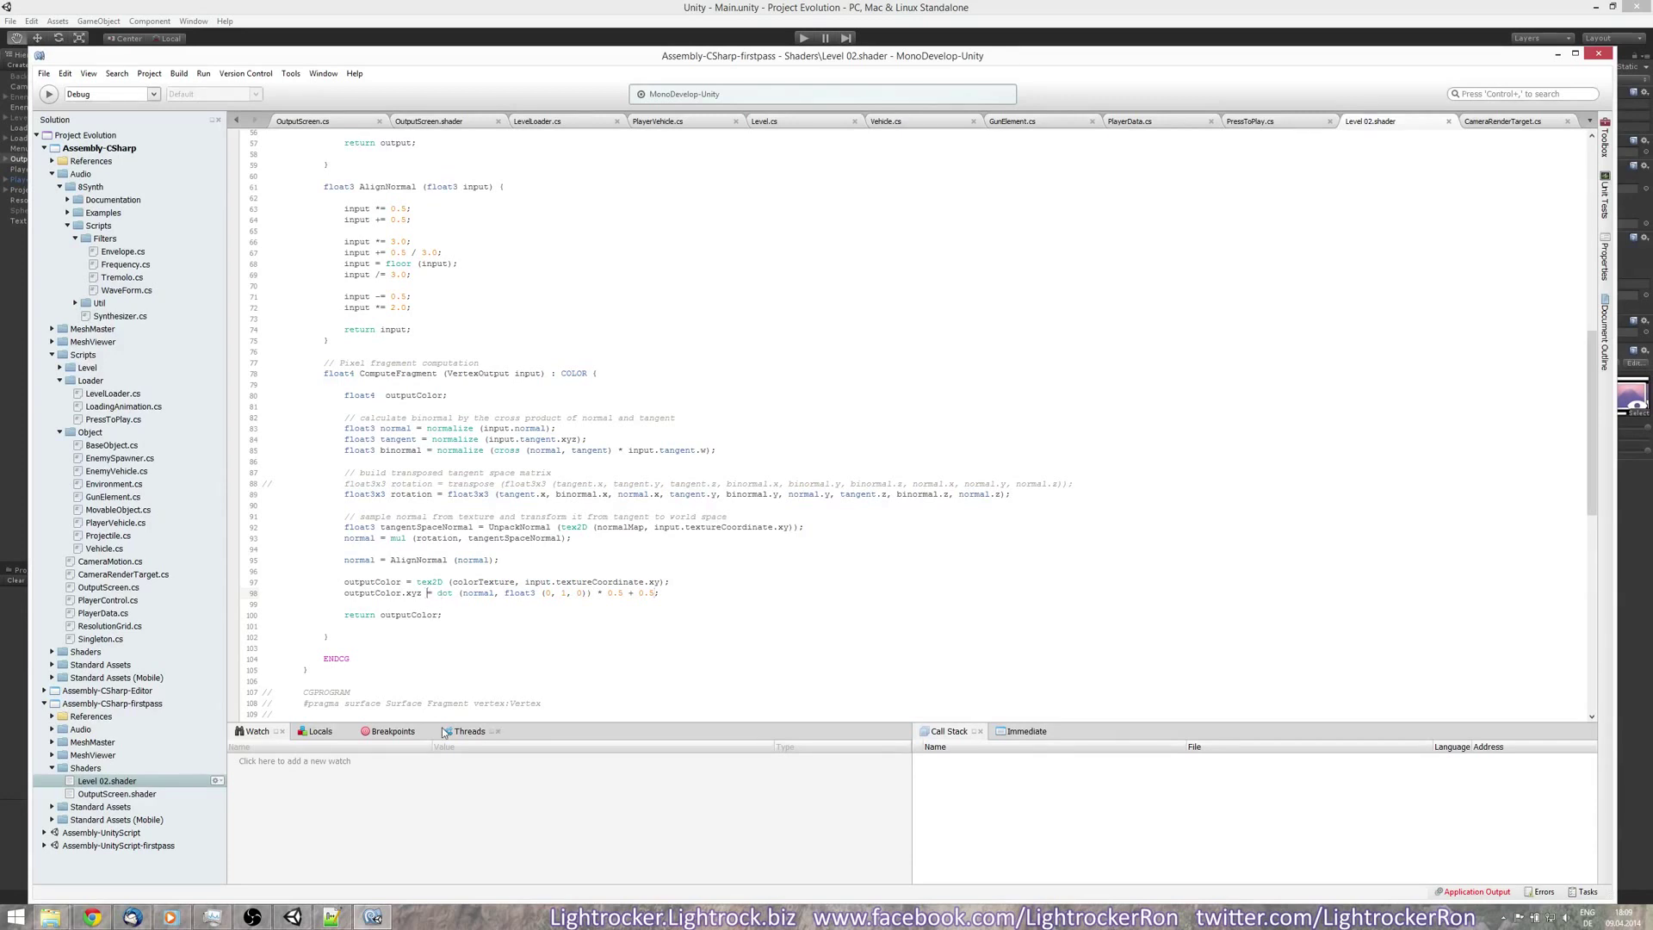
{"action": "type", "text": "*"}
{"action": "key", "text": "ctrl+s"}
{"action": "left_click", "coordinate": [833, 6]}
{"action": "left_click", "coordinate": [804, 38]}
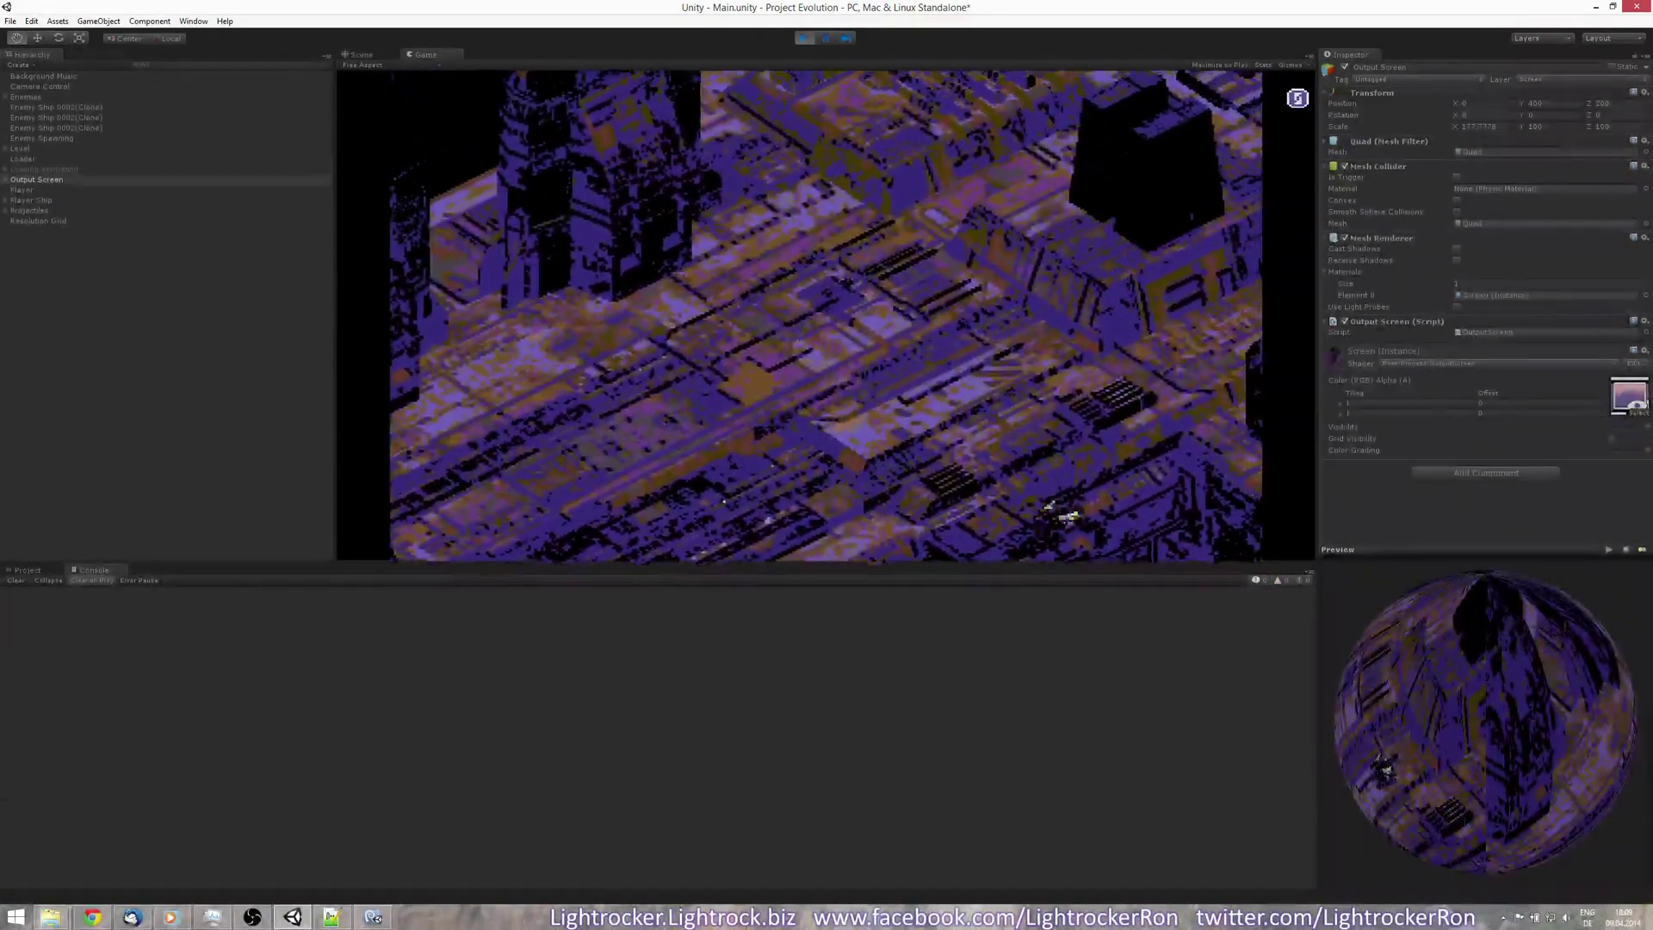
Turn Color Grading down to view the raw purple and orange shading, then stop play
{"action": "left_click_drag", "start_coordinate": [1635, 454], "coordinate": [1473, 457]}
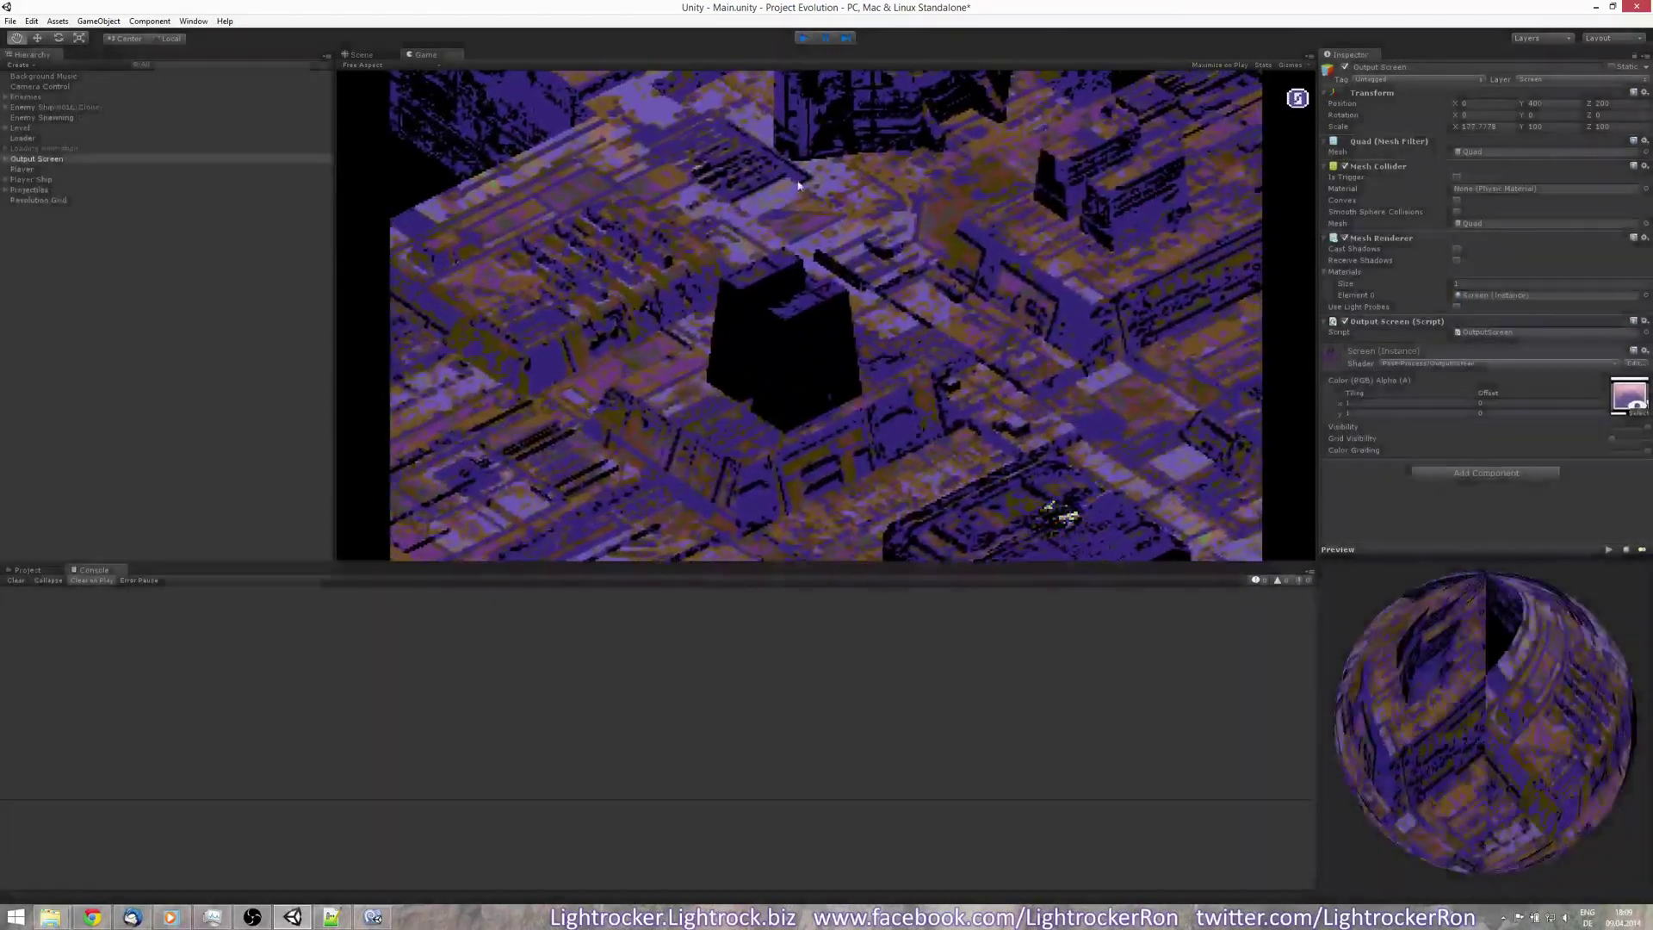
{"action": "key", "text": "ctrl+p"}
Change the lighting offset on Level 02.shader line 98 from 0.5 to 0.75
{"action": "left_click", "coordinate": [384, 921]}
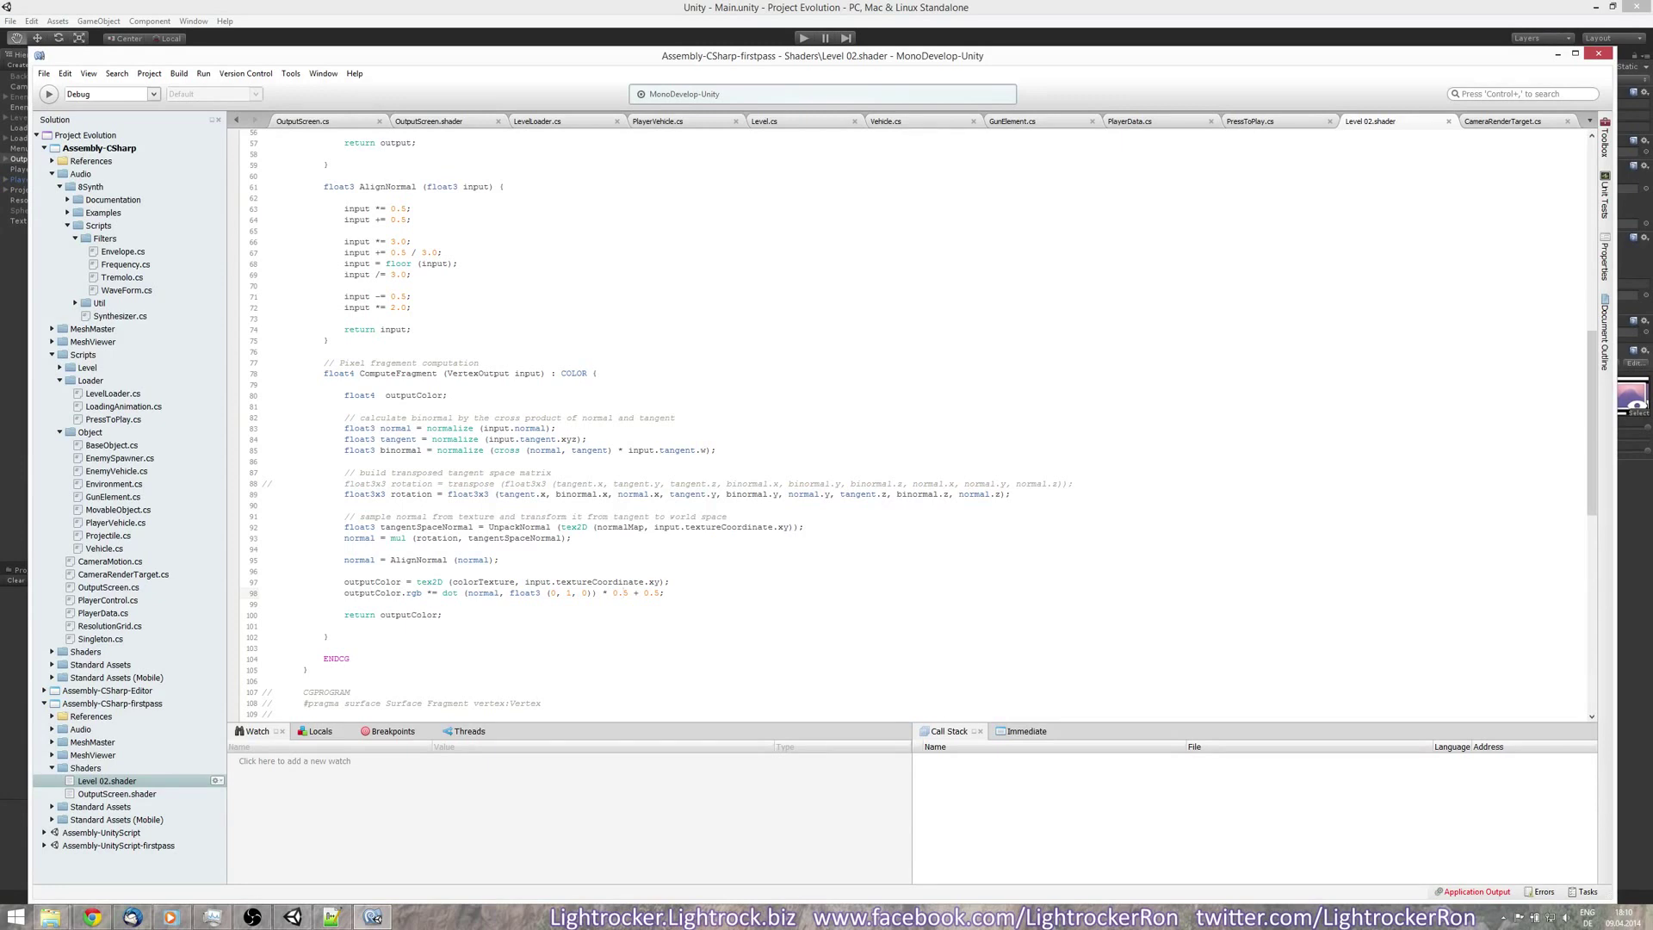
{"action": "type", "text": "7"}
{"action": "left_click", "coordinate": [654, 6]}
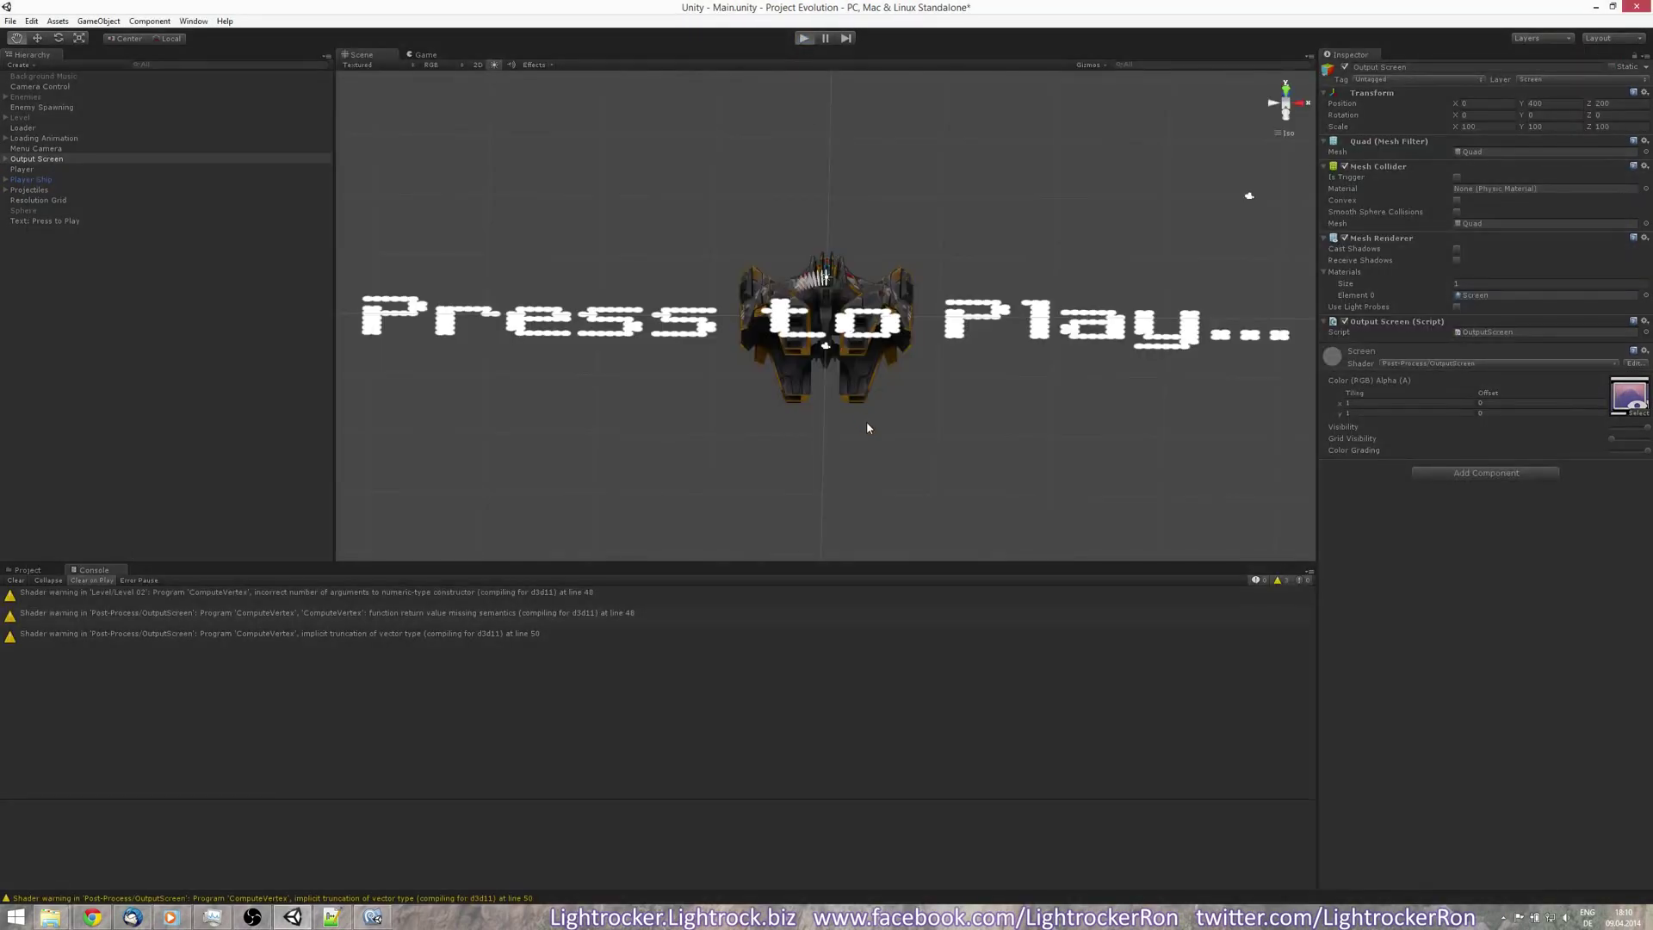
Play-test the purple, teal and green level, toggling Color Grading on and off to compare palettes
{"action": "key", "text": "ctrl+p"}
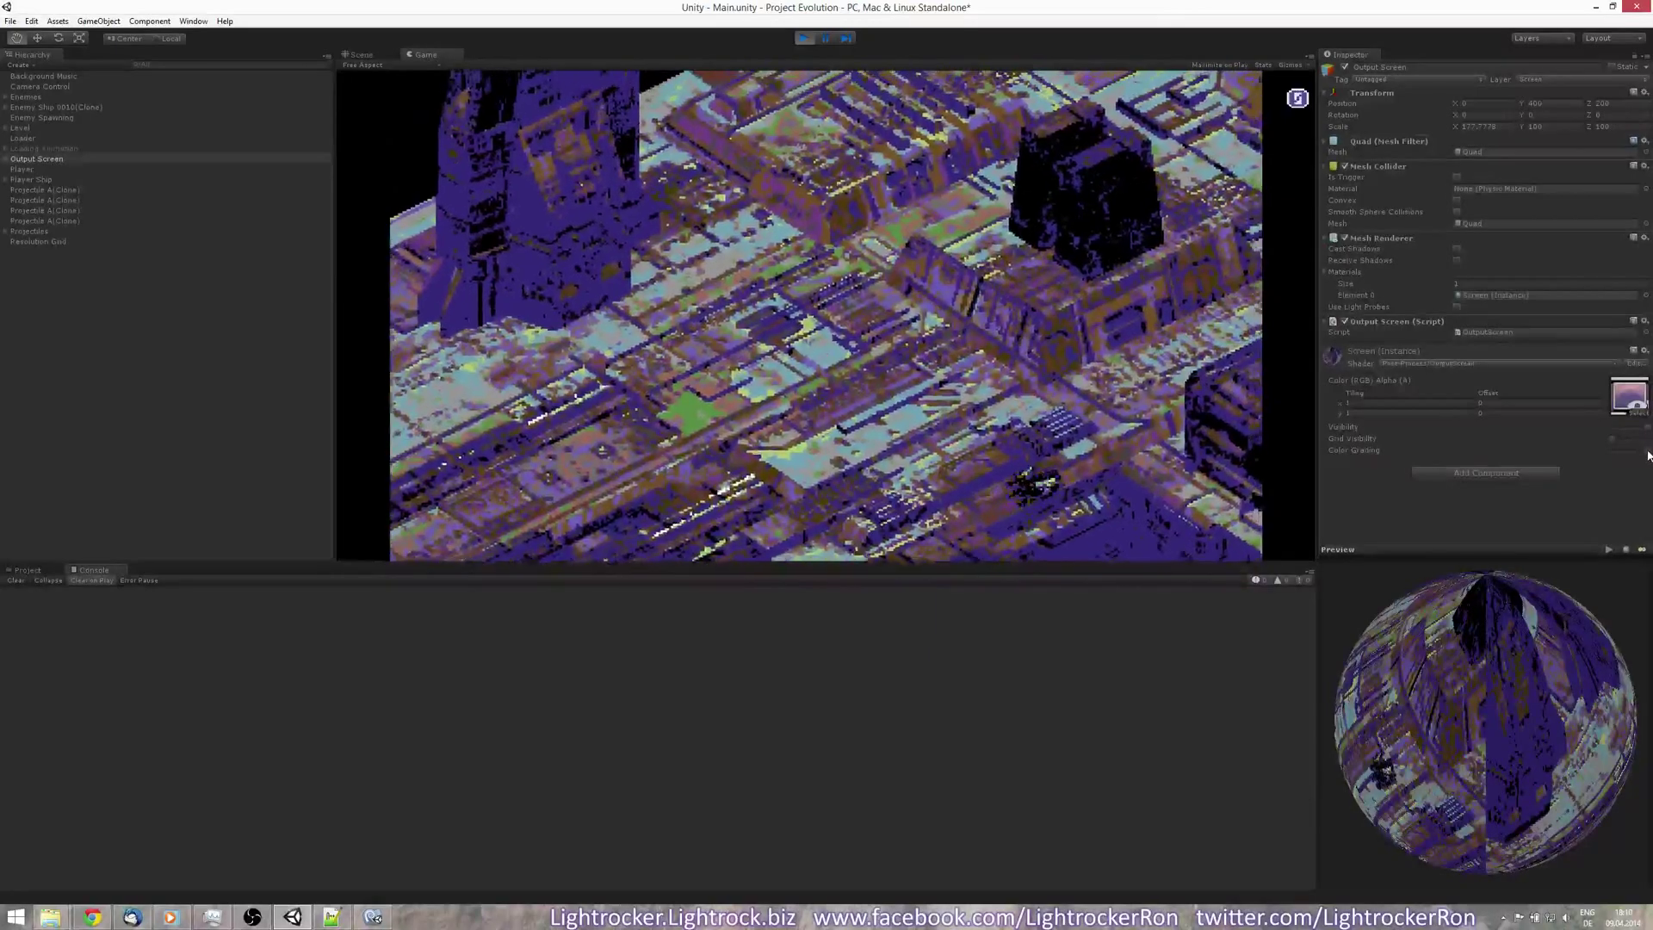
{"action": "left_click", "coordinate": [1548, 458]}
{"action": "left_click", "coordinate": [1614, 451]}
{"action": "left_click", "coordinate": [1613, 450]}
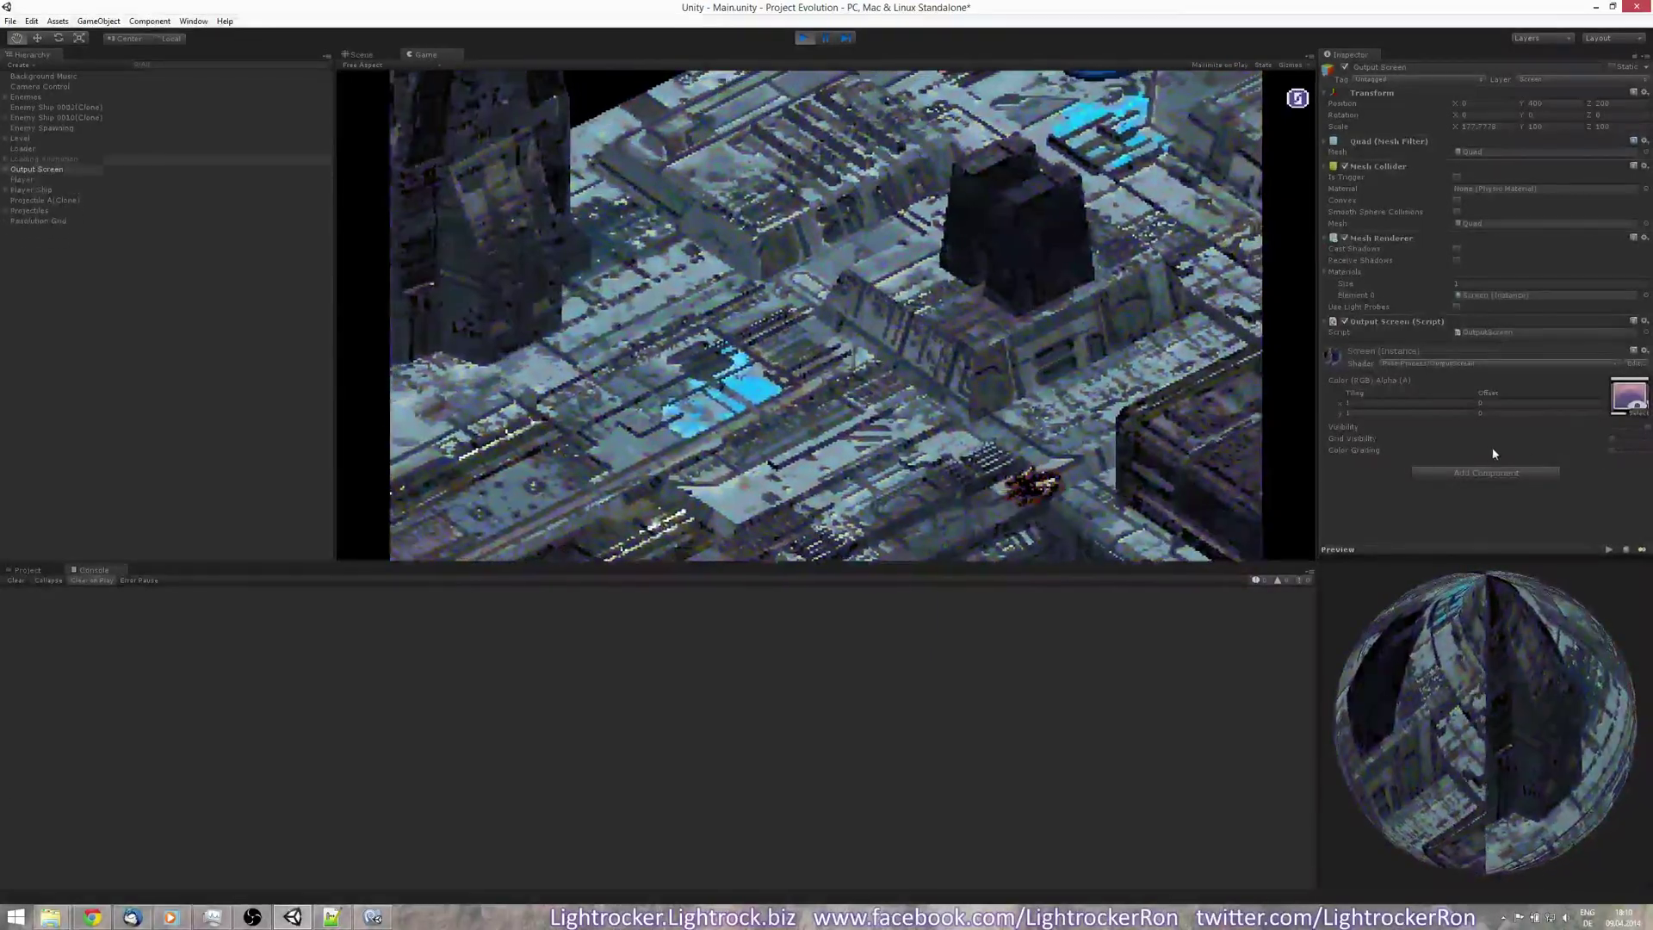
{"action": "left_click", "coordinate": [1613, 450]}
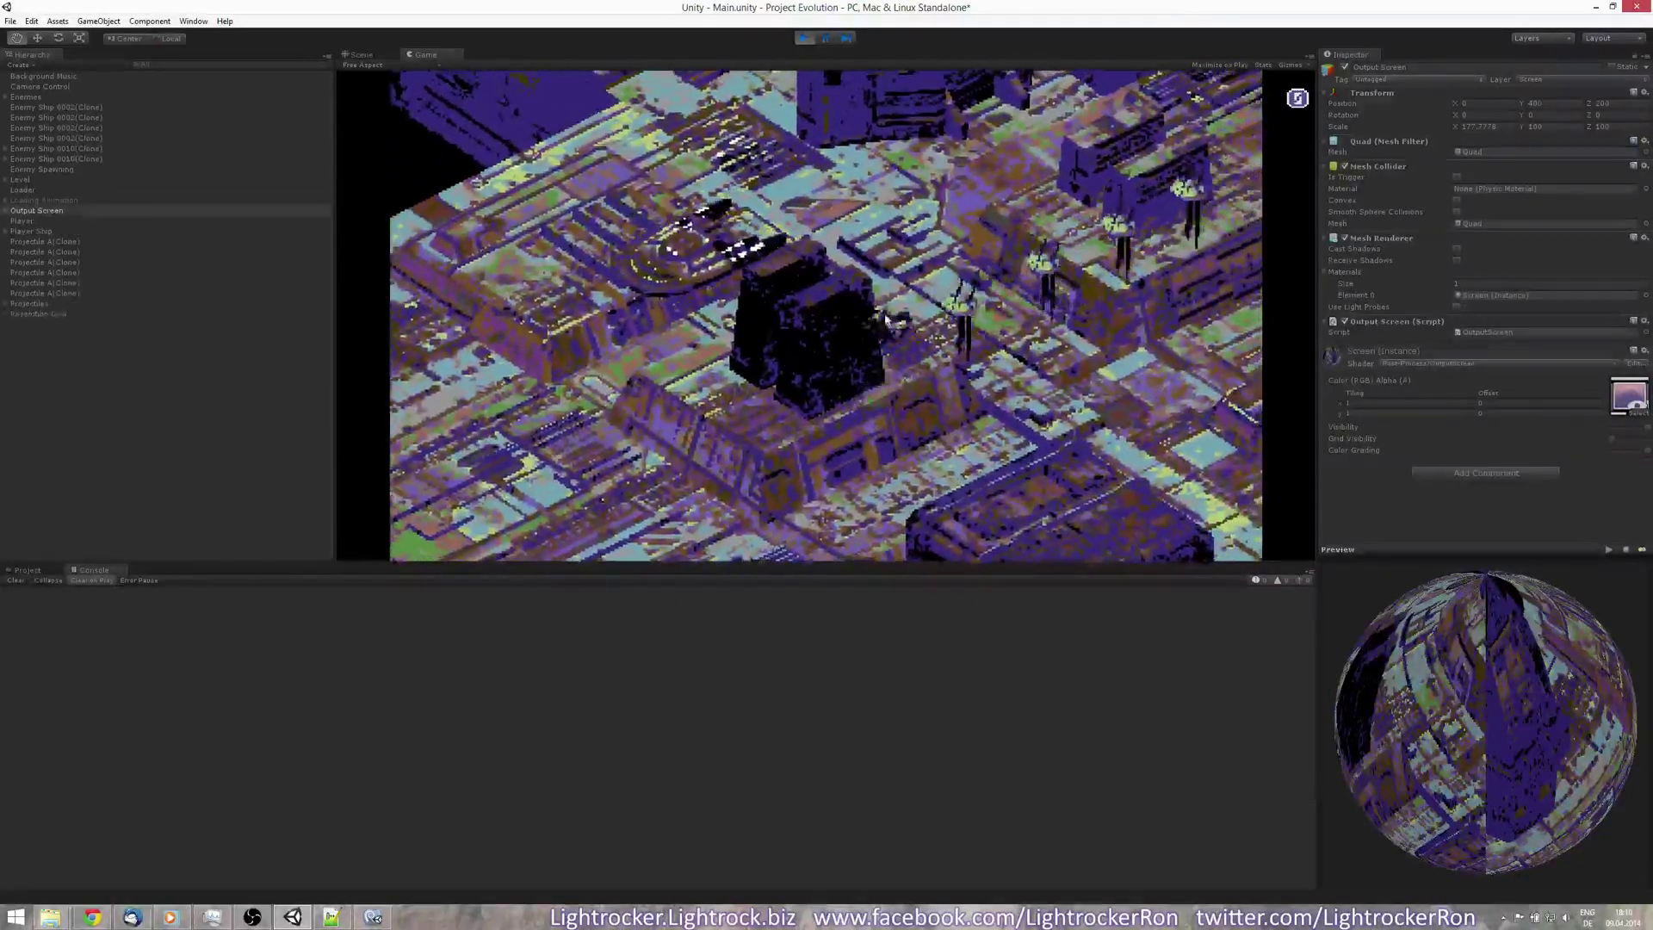
{"action": "left_click", "coordinate": [1611, 450]}
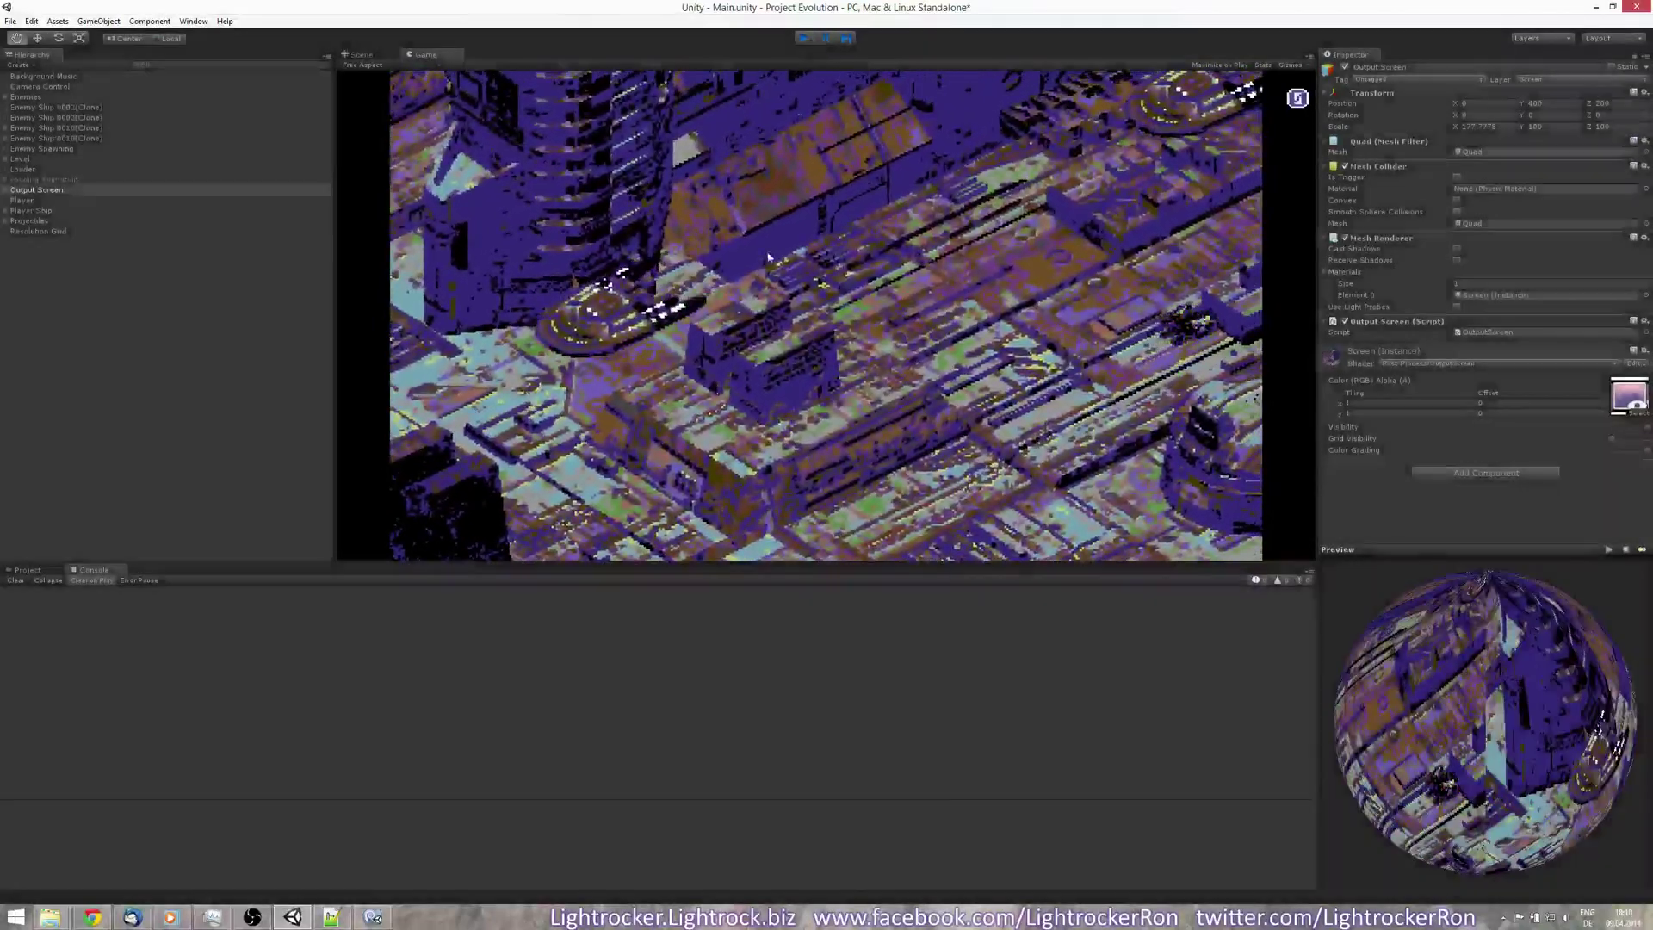
{"action": "key", "text": "ctrl+p"}
{"action": "left_click", "coordinate": [373, 916]}
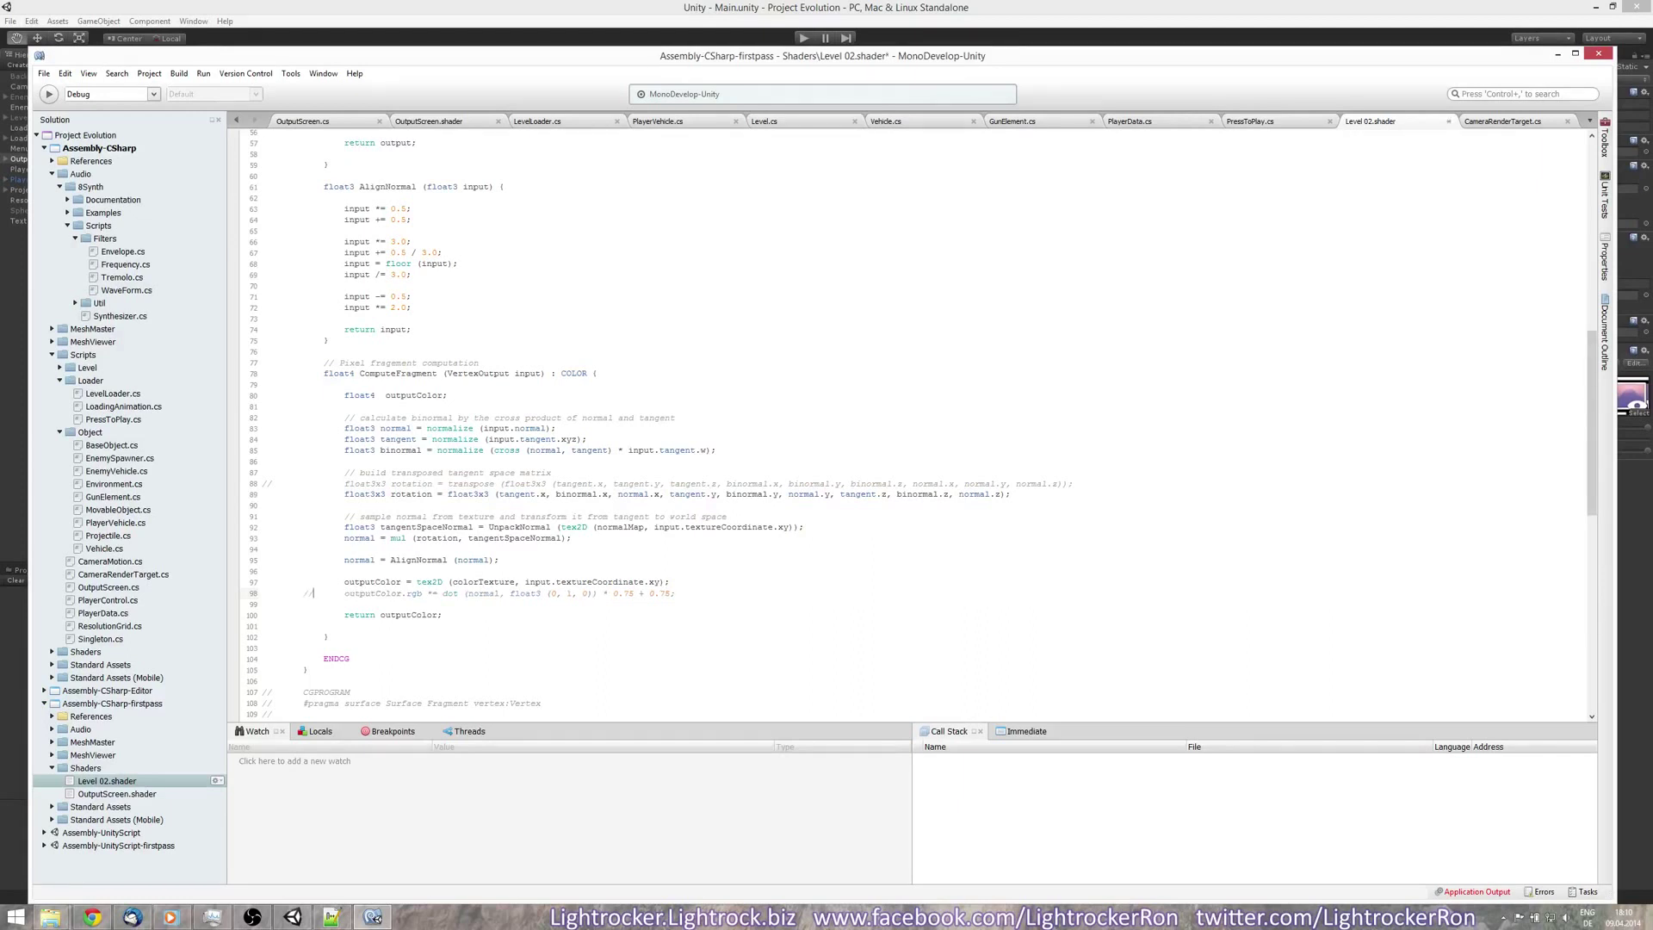
Run the game in Unity to test the level with the lighting line commented out
{"action": "left_click", "coordinate": [803, 37]}
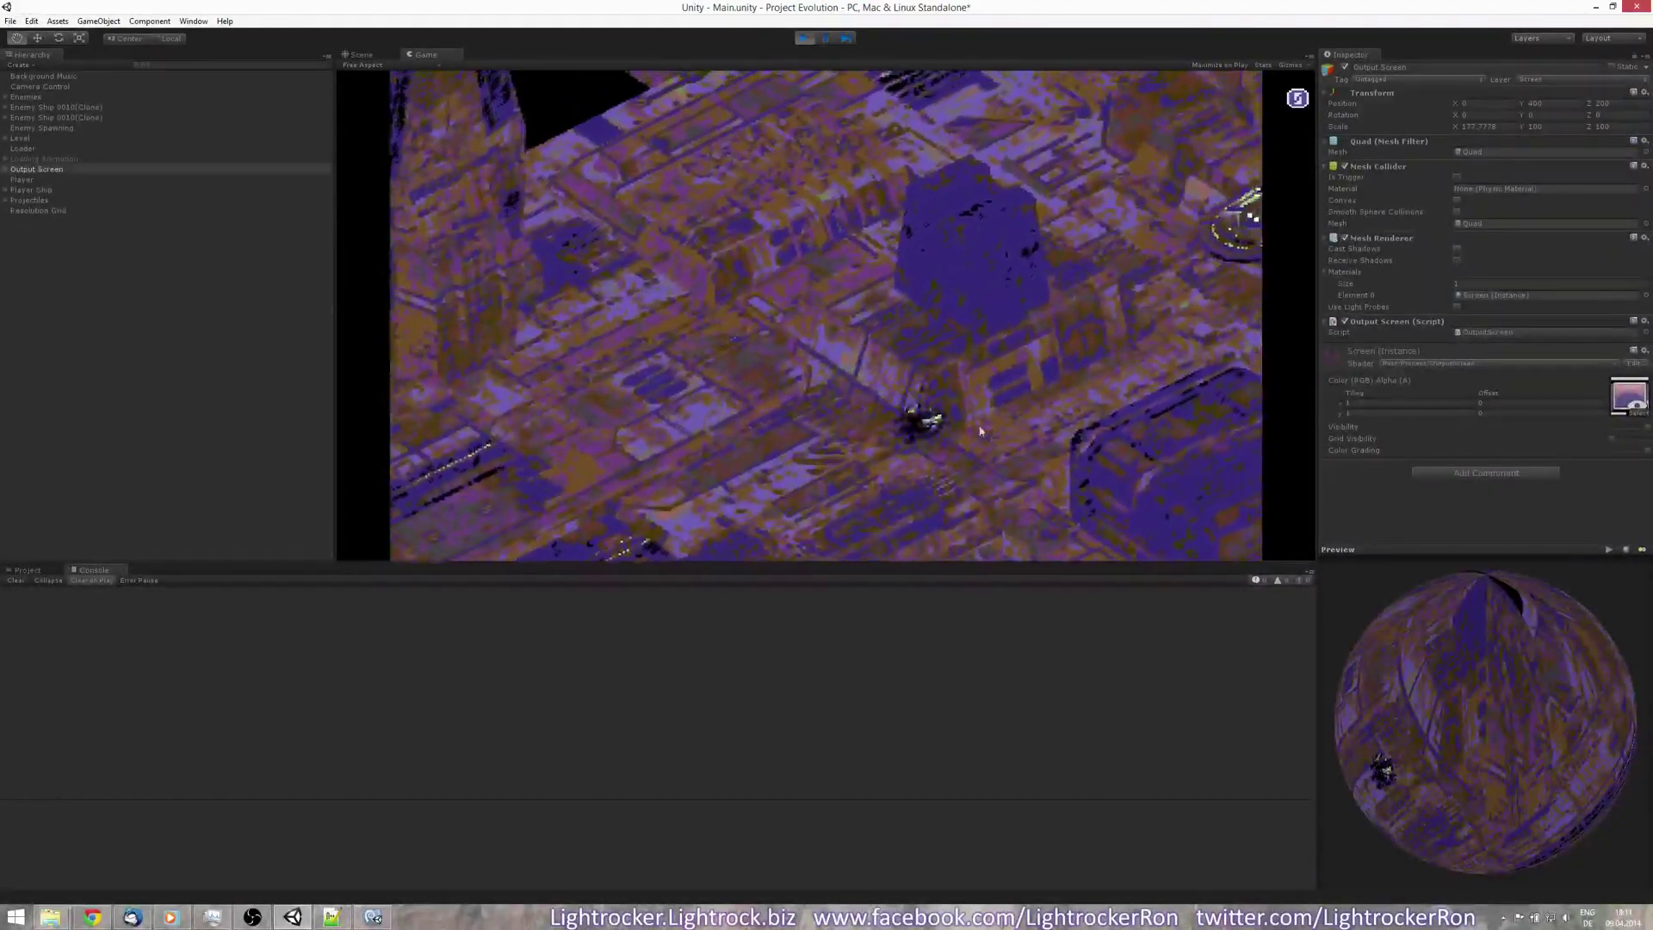
Switch Color Grading off and vary its amount on the unshaded purple and brown level, then stop play
{"action": "left_click", "coordinate": [1604, 456]}
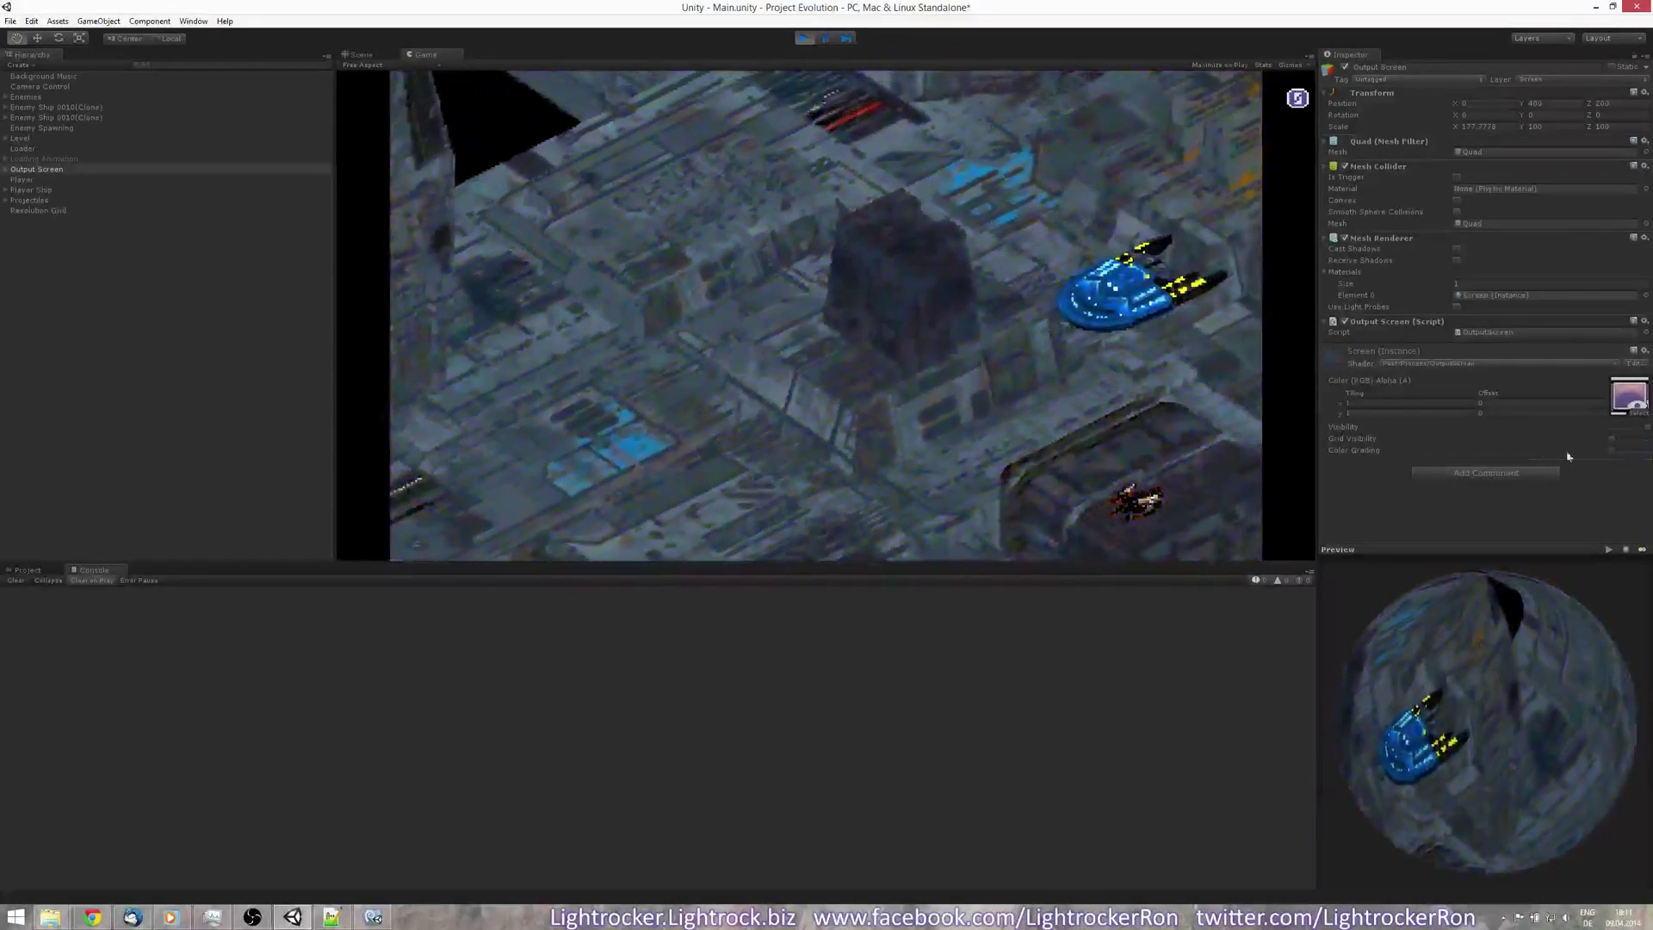
{"action": "left_click_drag", "start_coordinate": [1604, 457], "coordinate": [1559, 457]}
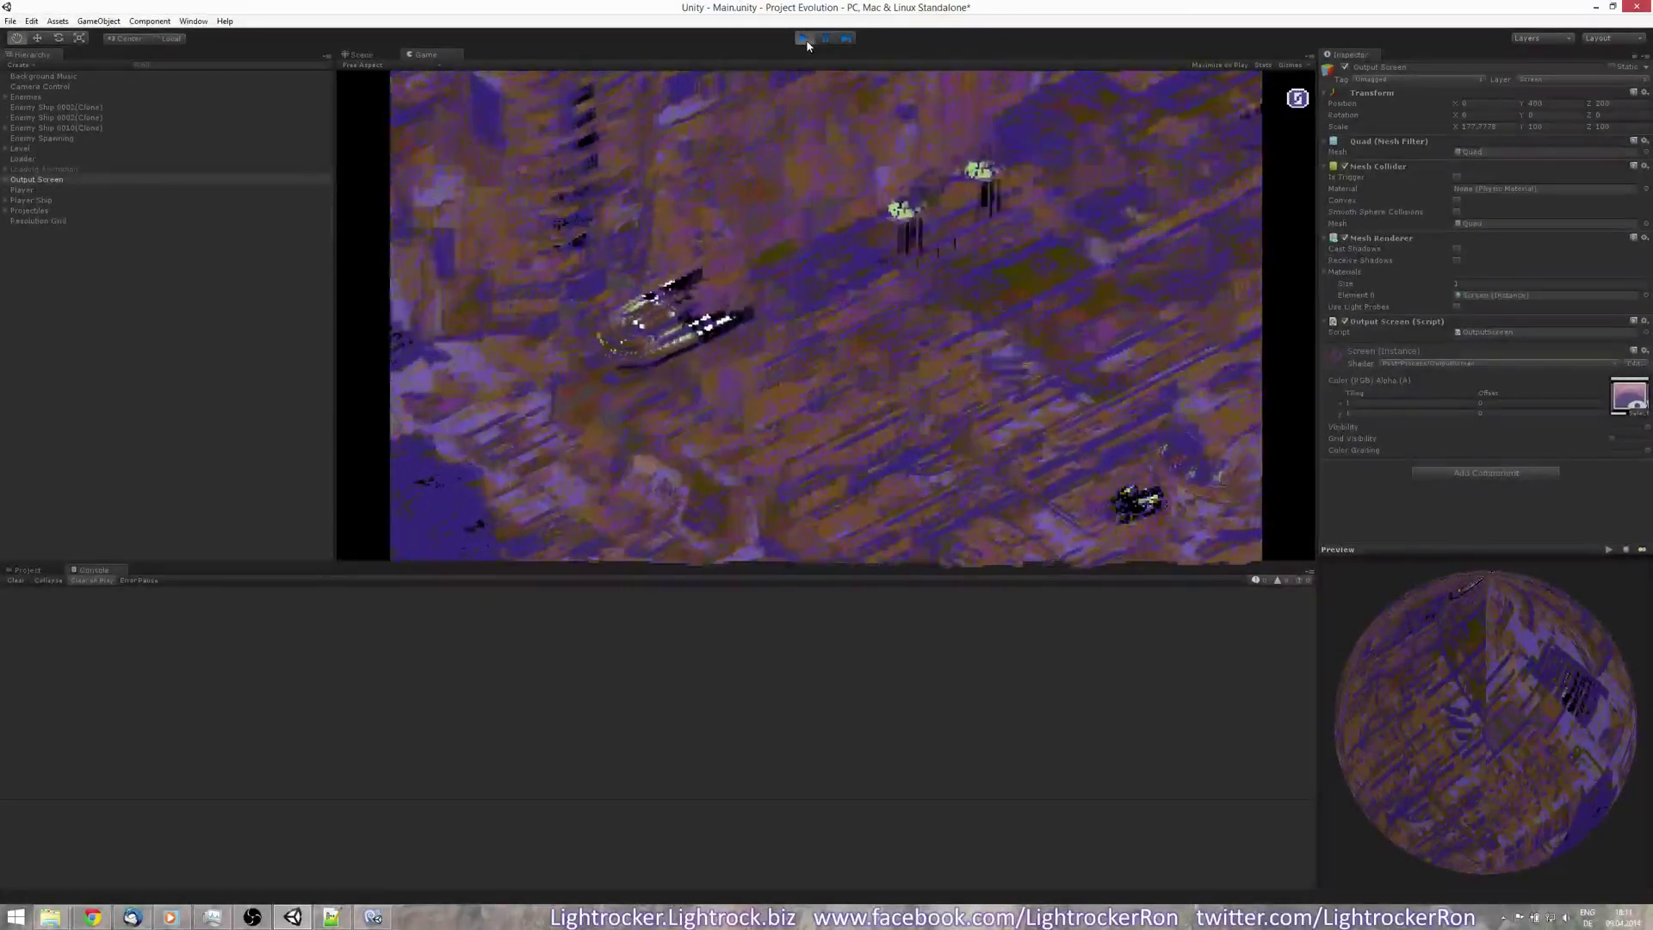
{"action": "left_click", "coordinate": [805, 39]}
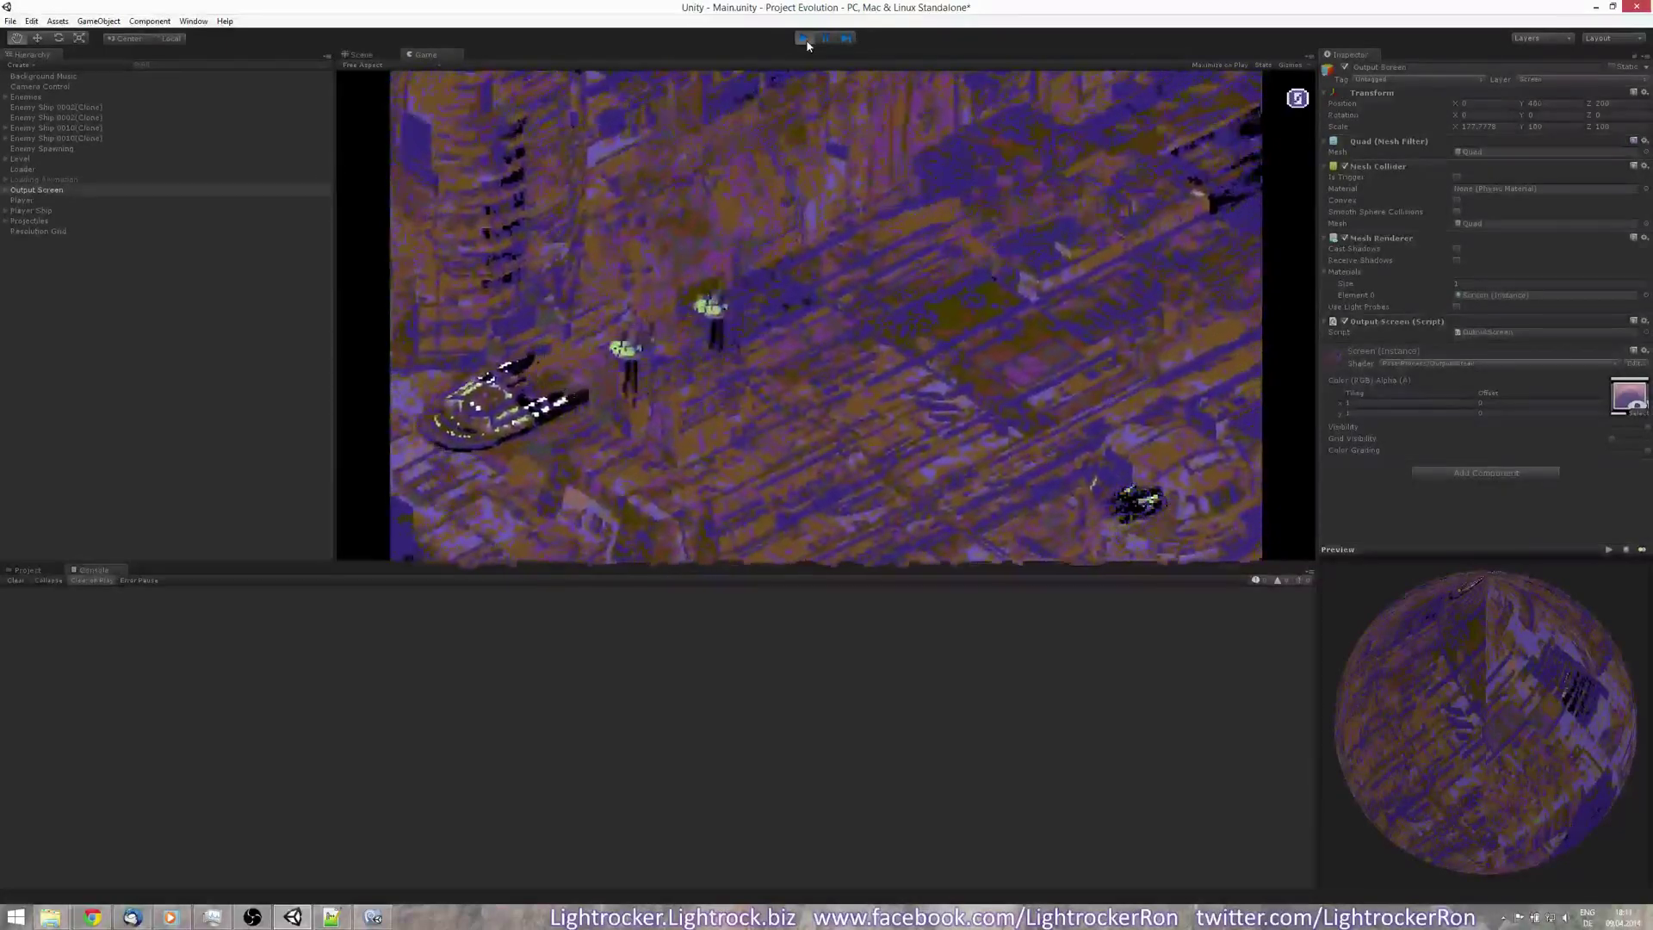
{"action": "left_click", "coordinate": [373, 916]}
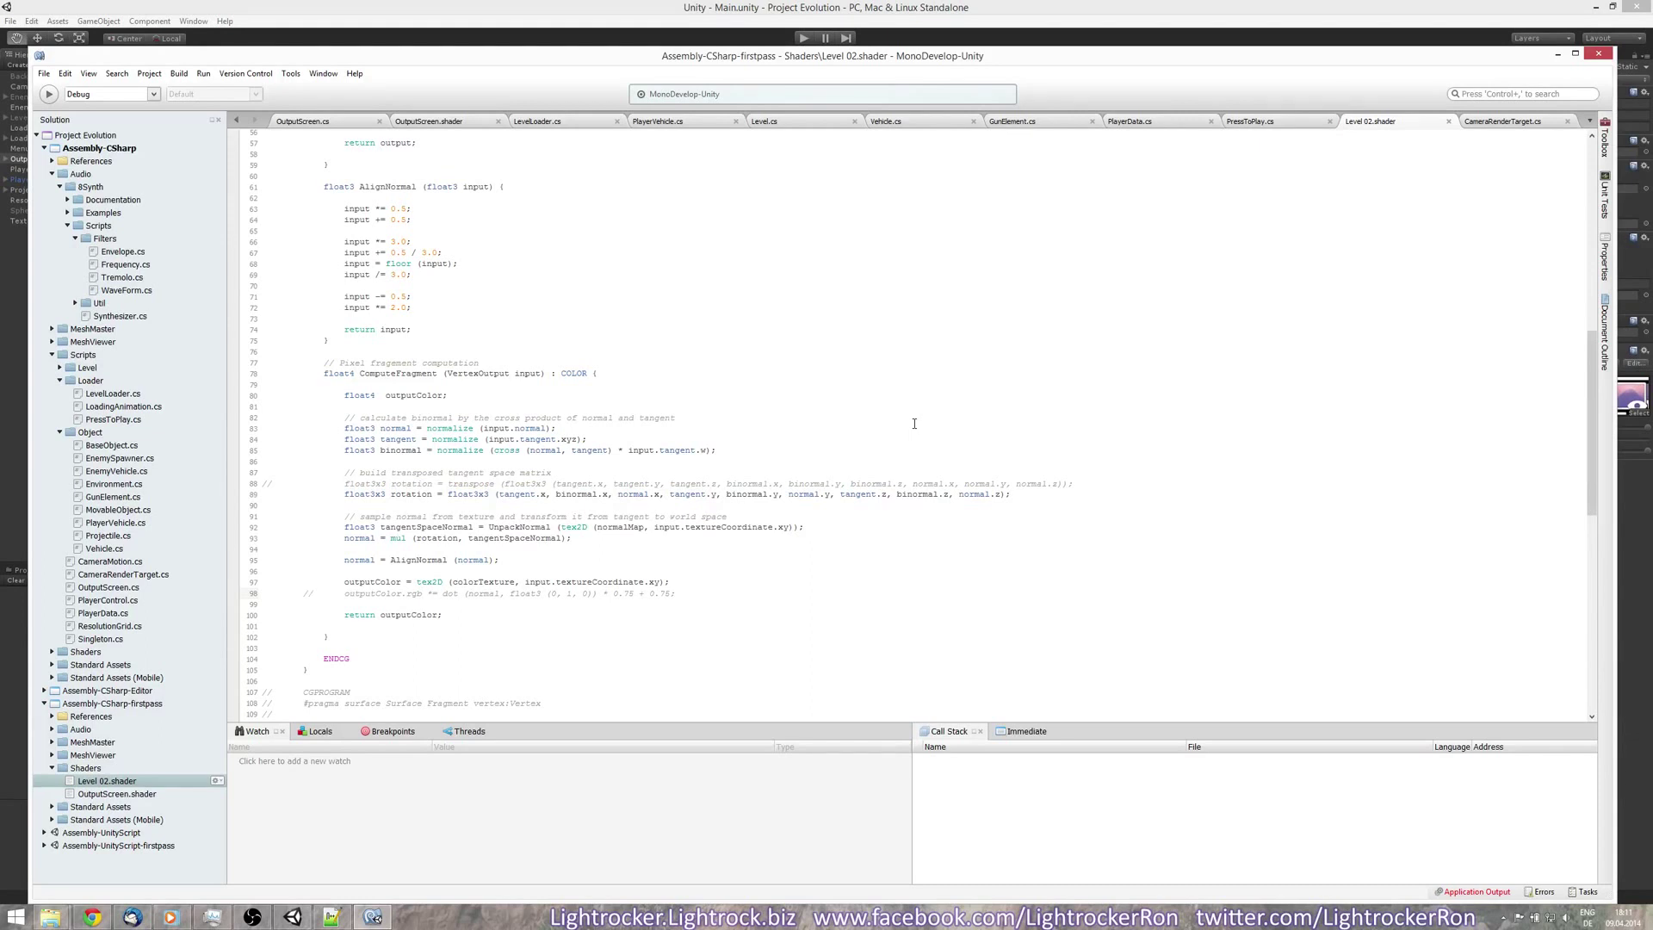
Uncomment line 98 of Level 02.shader, delete its '* 0.75' multiplier, and save
{"action": "left_click", "coordinate": [421, 122]}
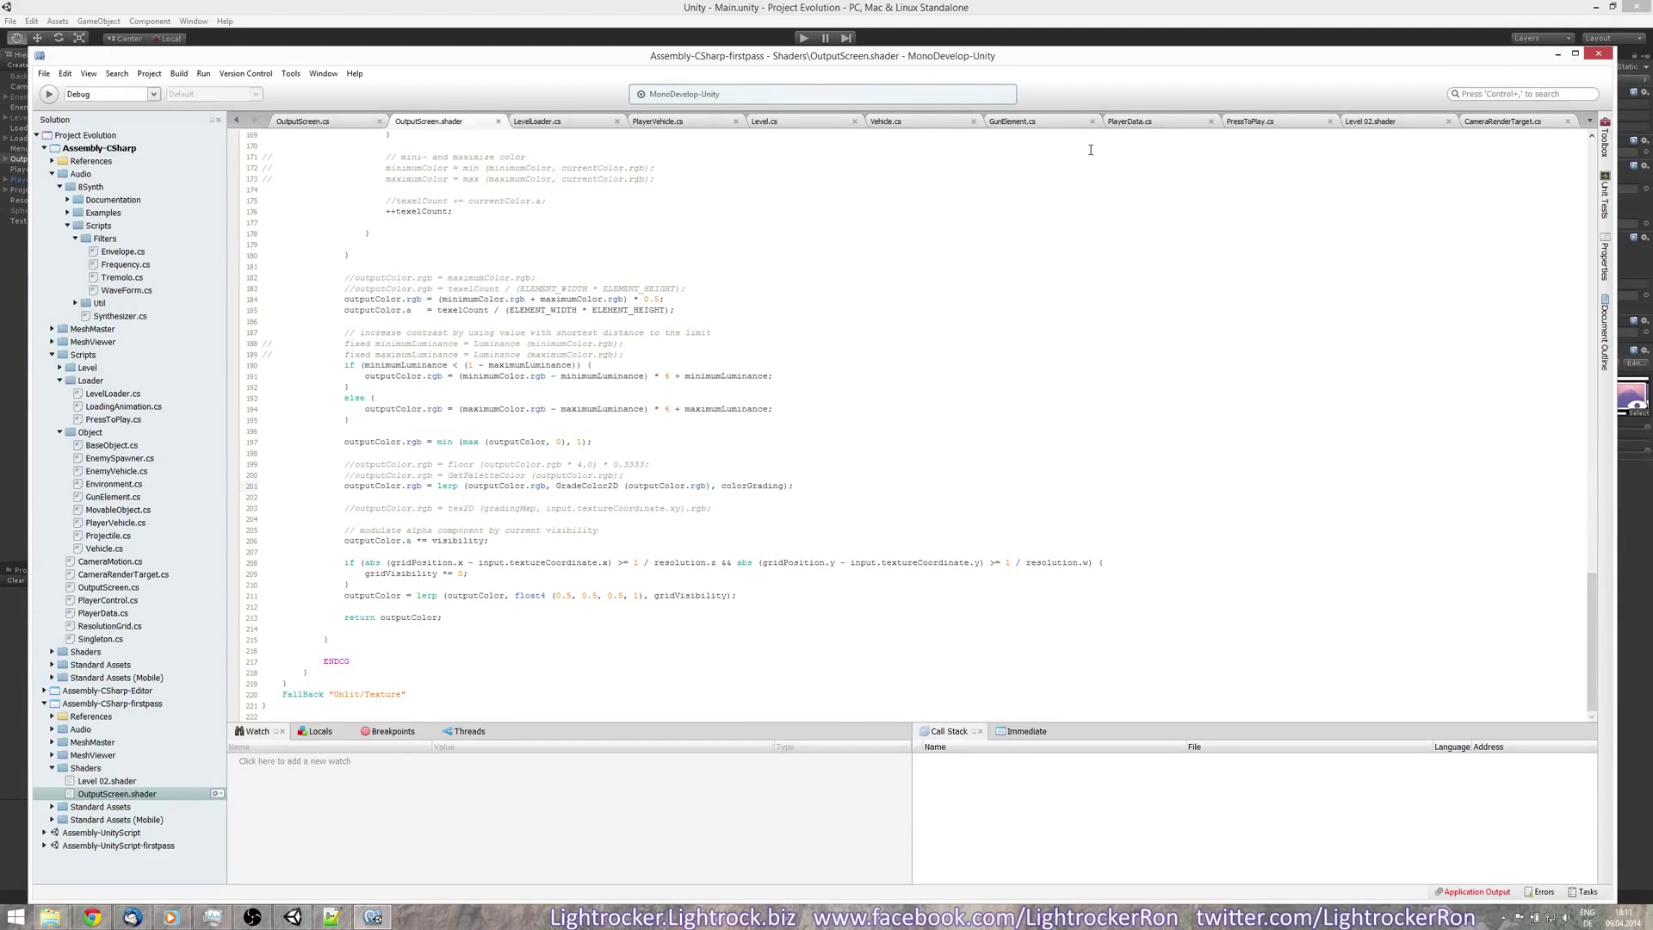
{"action": "left_click", "coordinate": [1501, 122]}
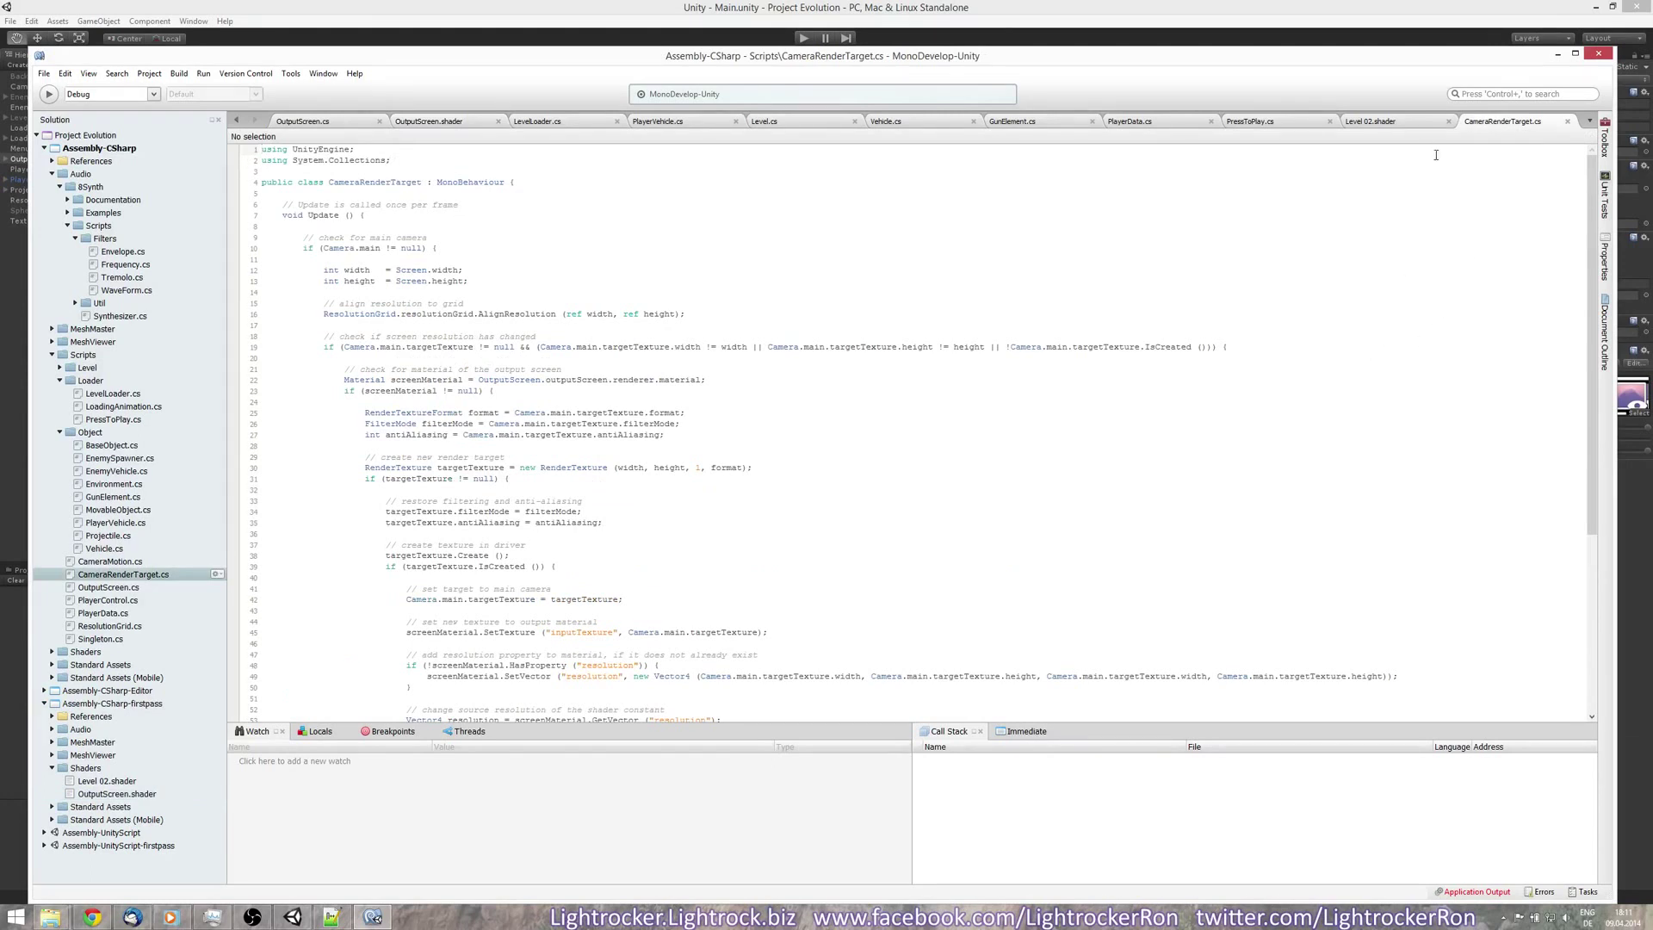
{"action": "left_click", "coordinate": [1413, 121]}
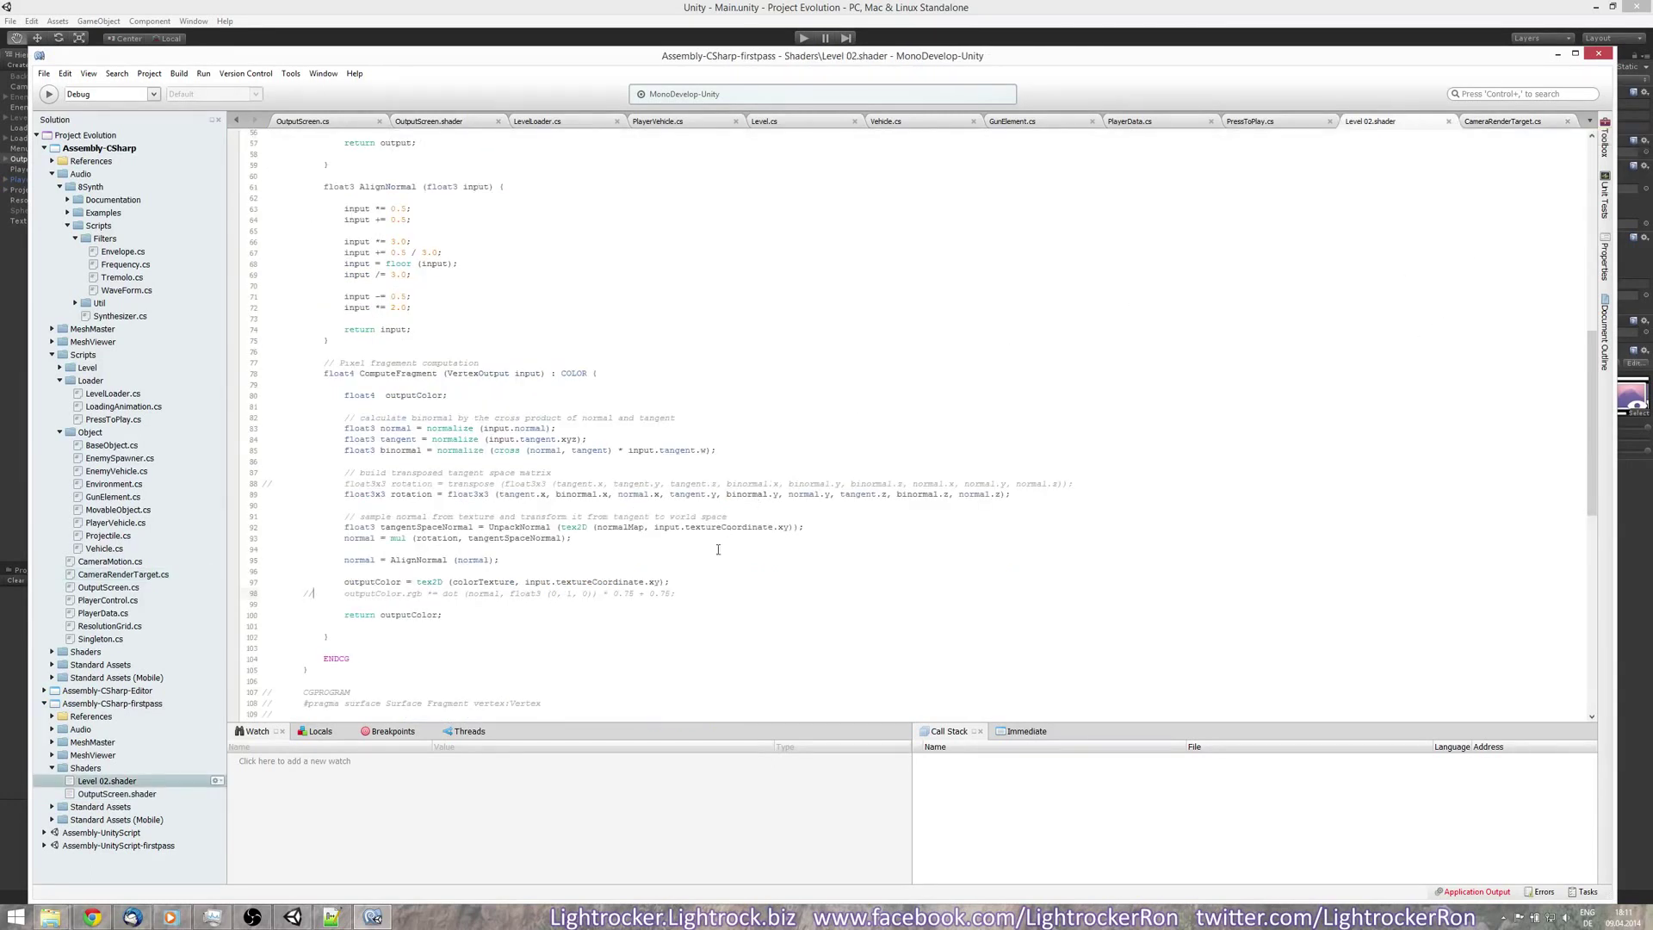
{"action": "left_click", "coordinate": [304, 593]}
{"action": "key", "text": "Delete"}
{"action": "key", "text": "Delete"}
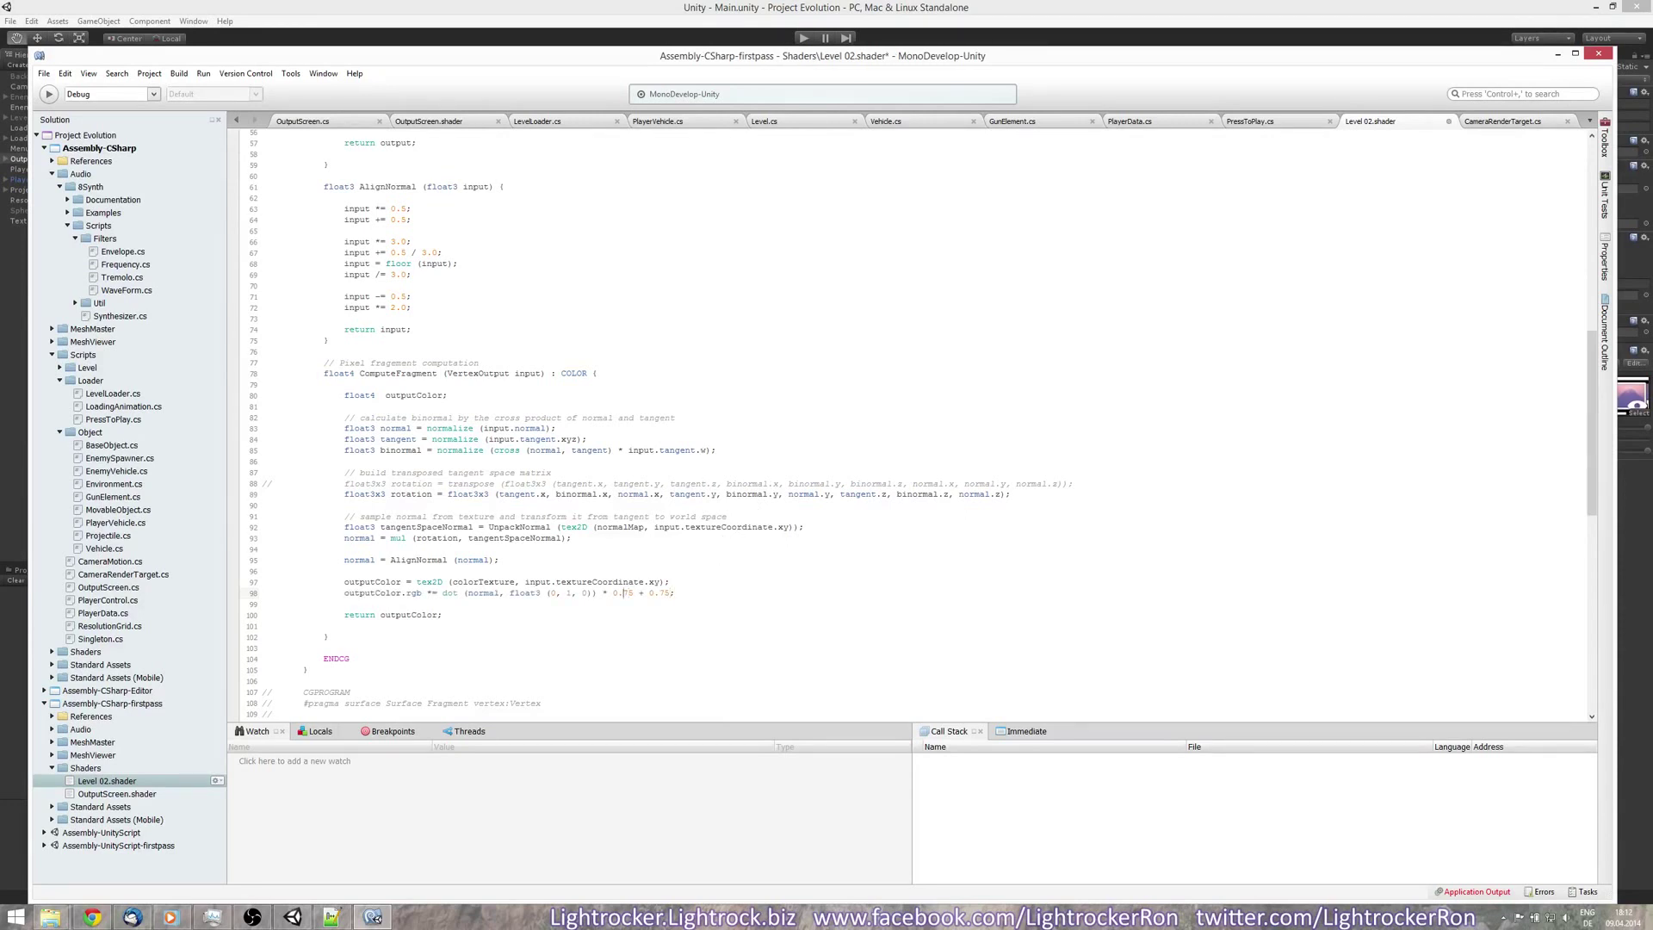
{"action": "left_click_drag", "start_coordinate": [607, 593], "coordinate": [638, 593]}
{"action": "key", "text": "Delete"}
{"action": "key", "text": "ctrl+s"}
{"action": "left_click", "coordinate": [781, 7]}
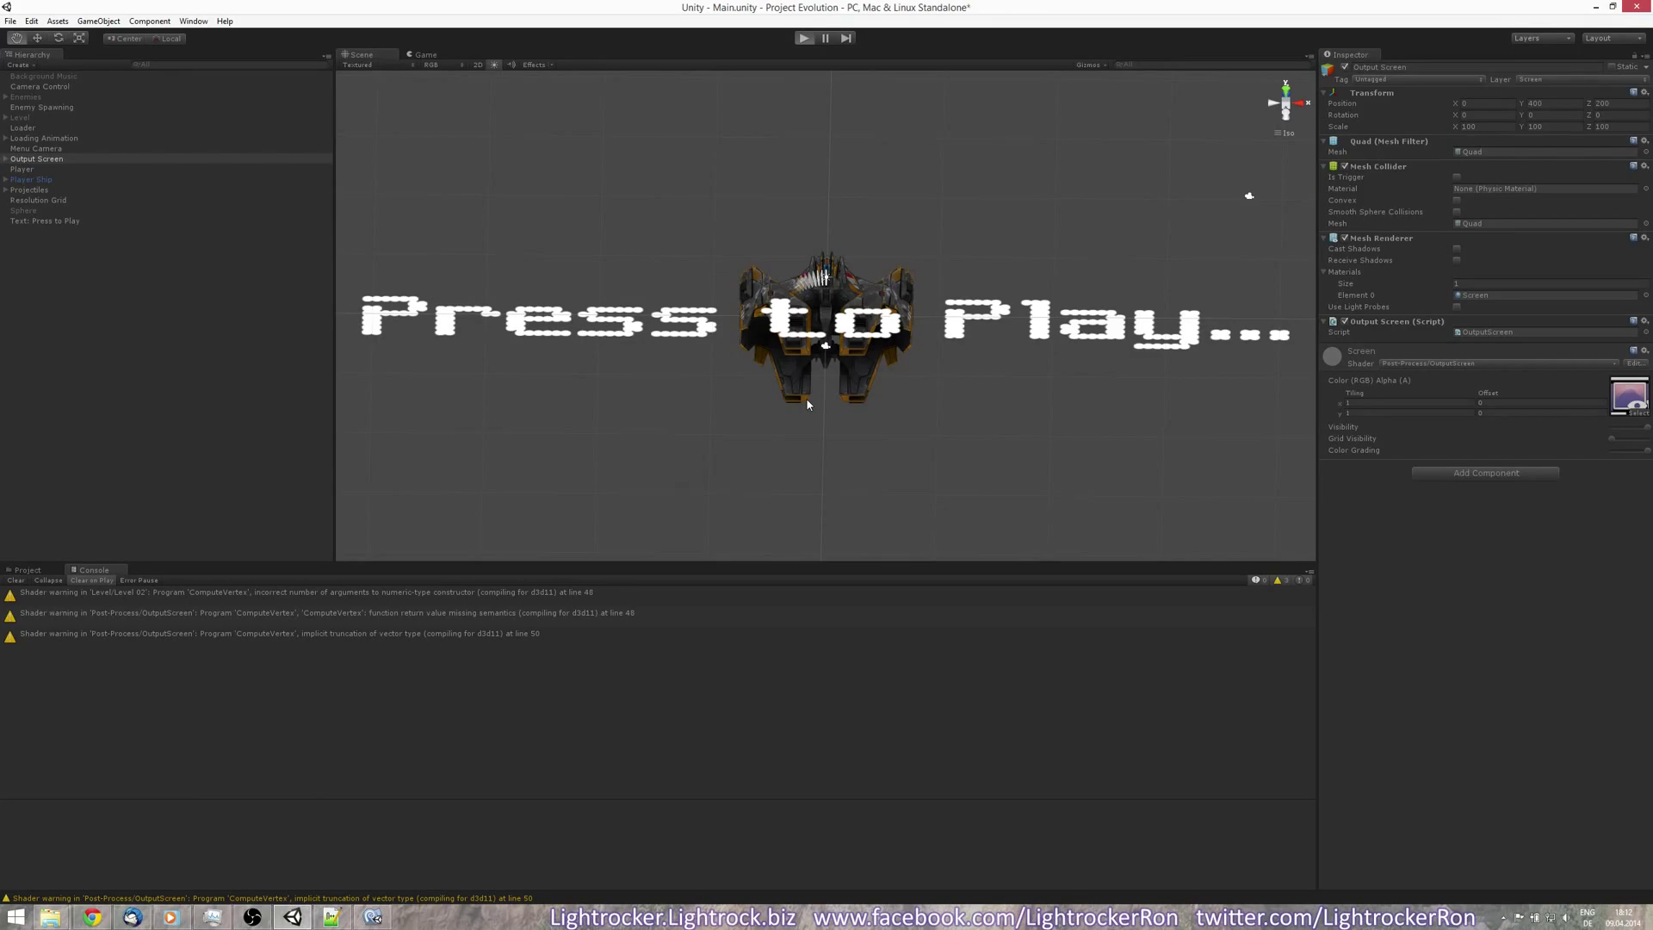
Play-test the level's new palette shading, then return to Level 02.shader
{"action": "key", "text": "ctrl+p"}
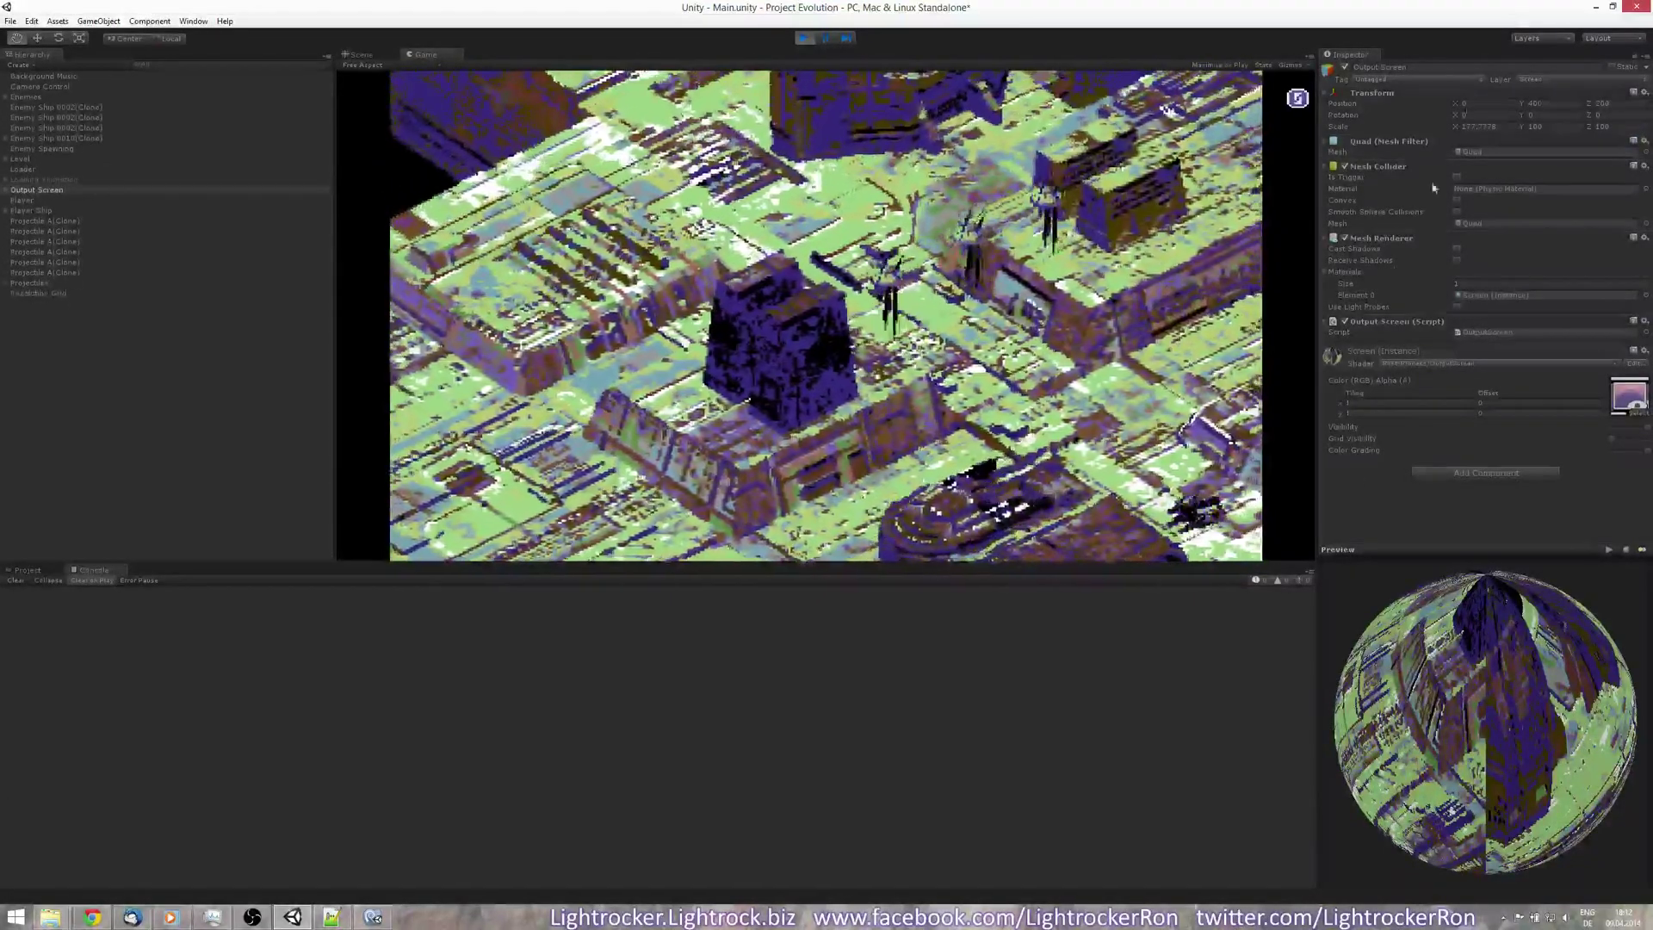
{"action": "key", "text": "ctrl+p"}
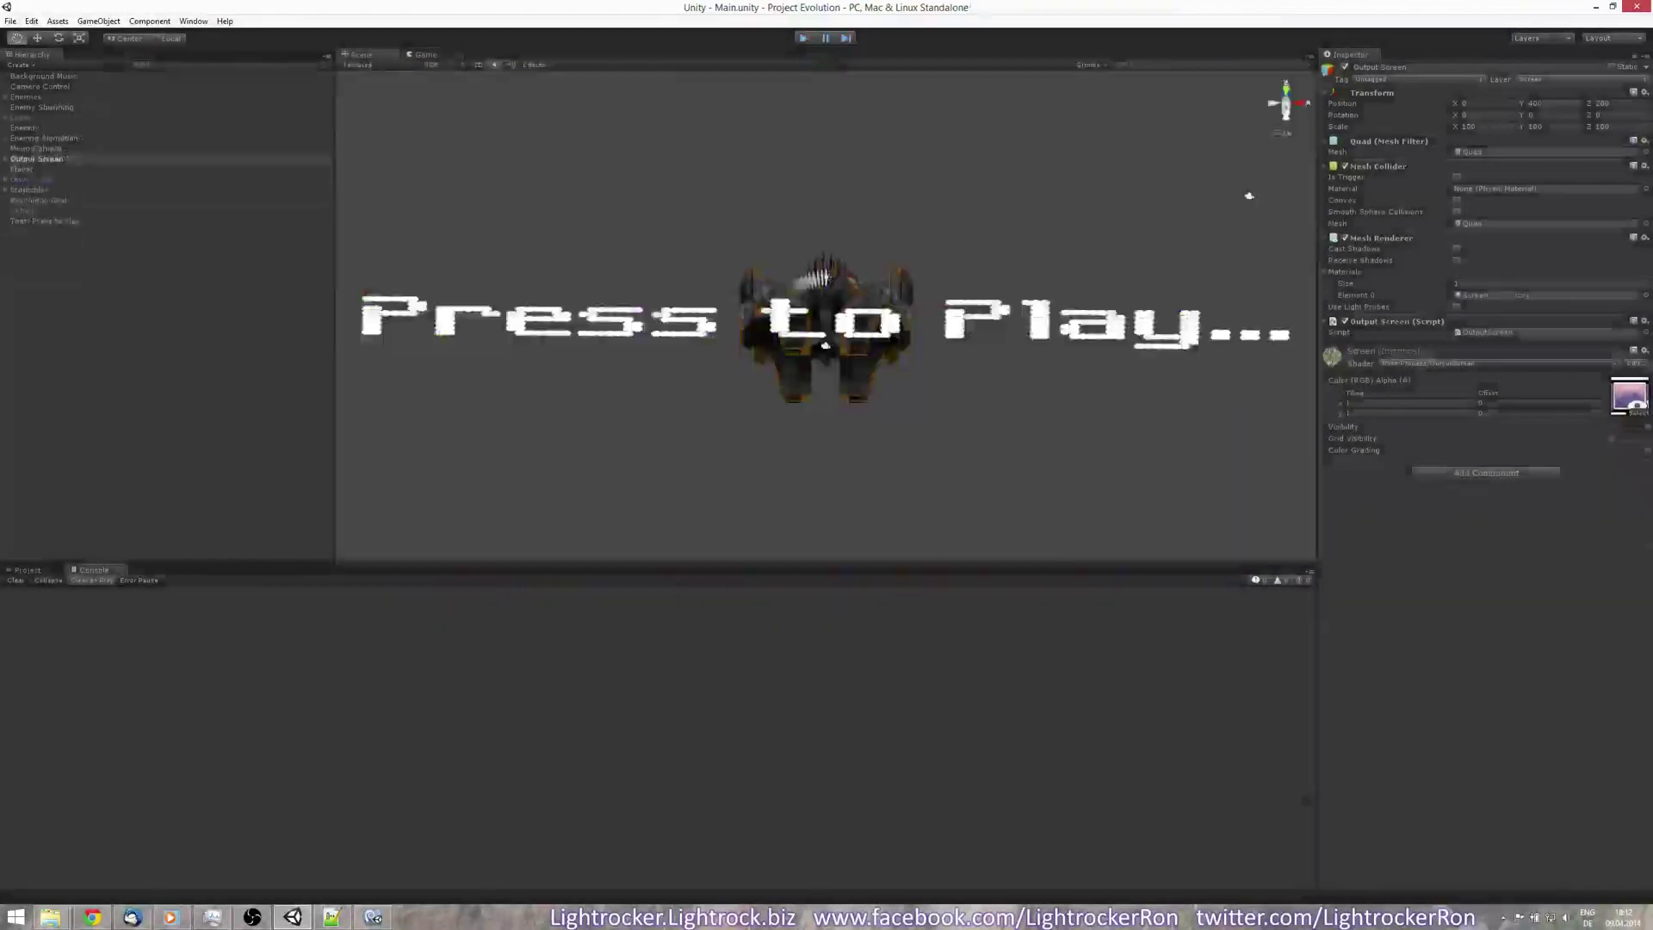
{"action": "key", "text": "alt+Tab"}
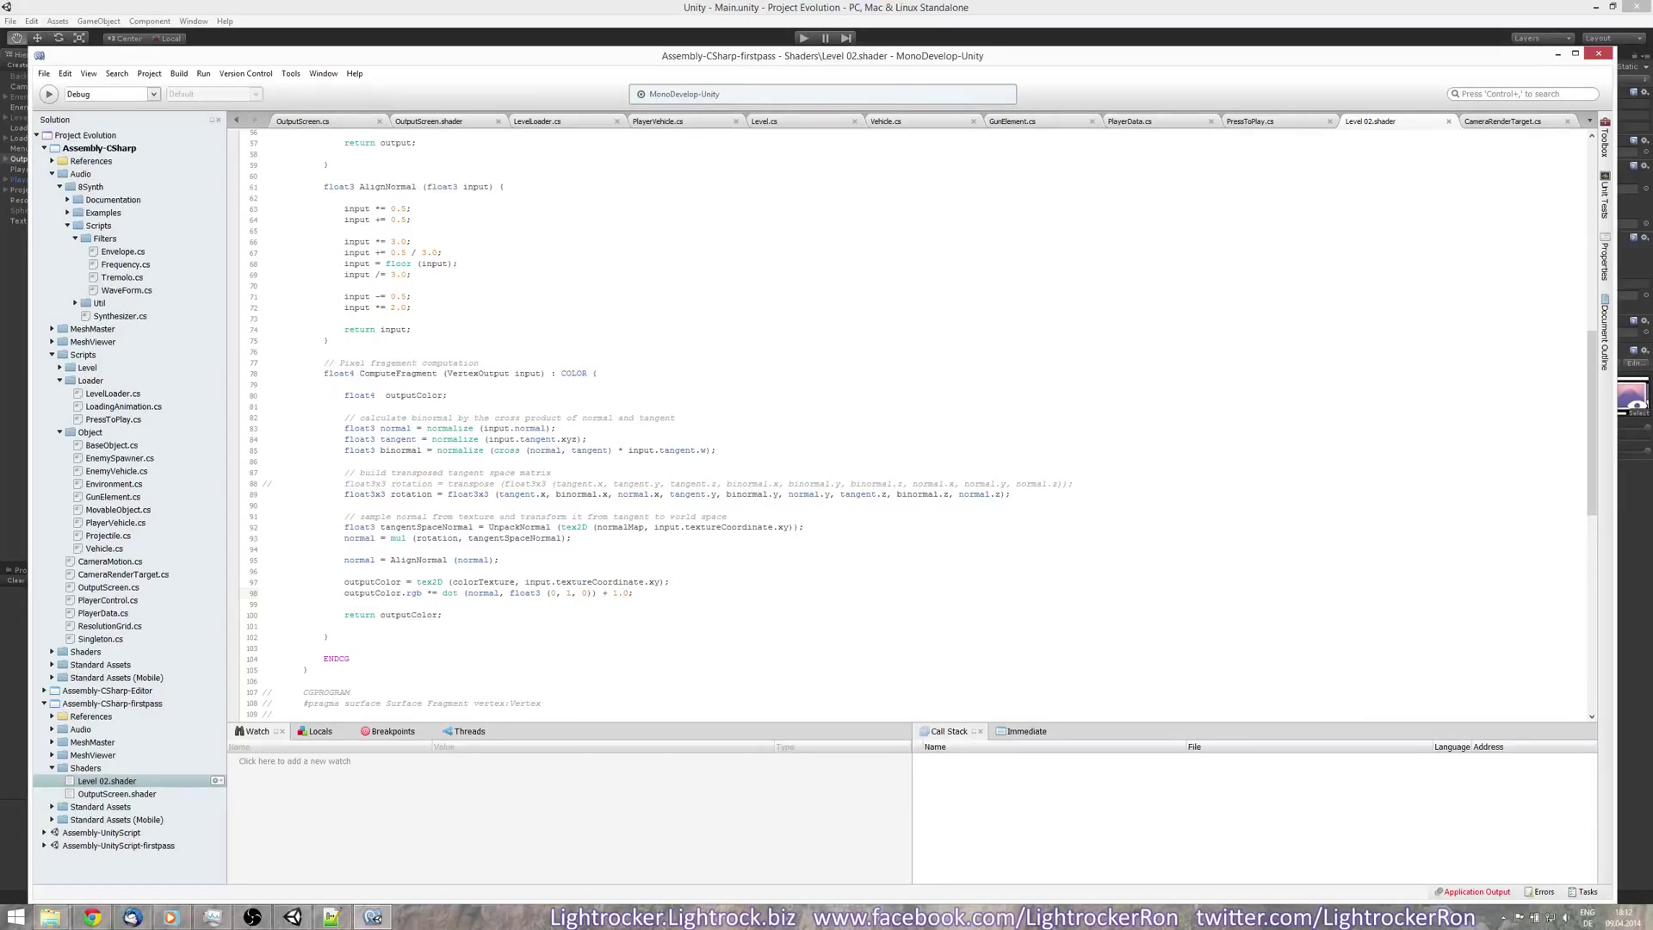
Rewrite line 98 as (dot(normal, float3(0, 1, 0)) + 1) * 1.5 and save Level 02.shader
{"action": "type", "text": "* 1.5"}
{"action": "left_click", "coordinate": [595, 593]}
{"action": "type", "text": "+ 1.0"}
{"action": "key", "text": "BackSpace"}
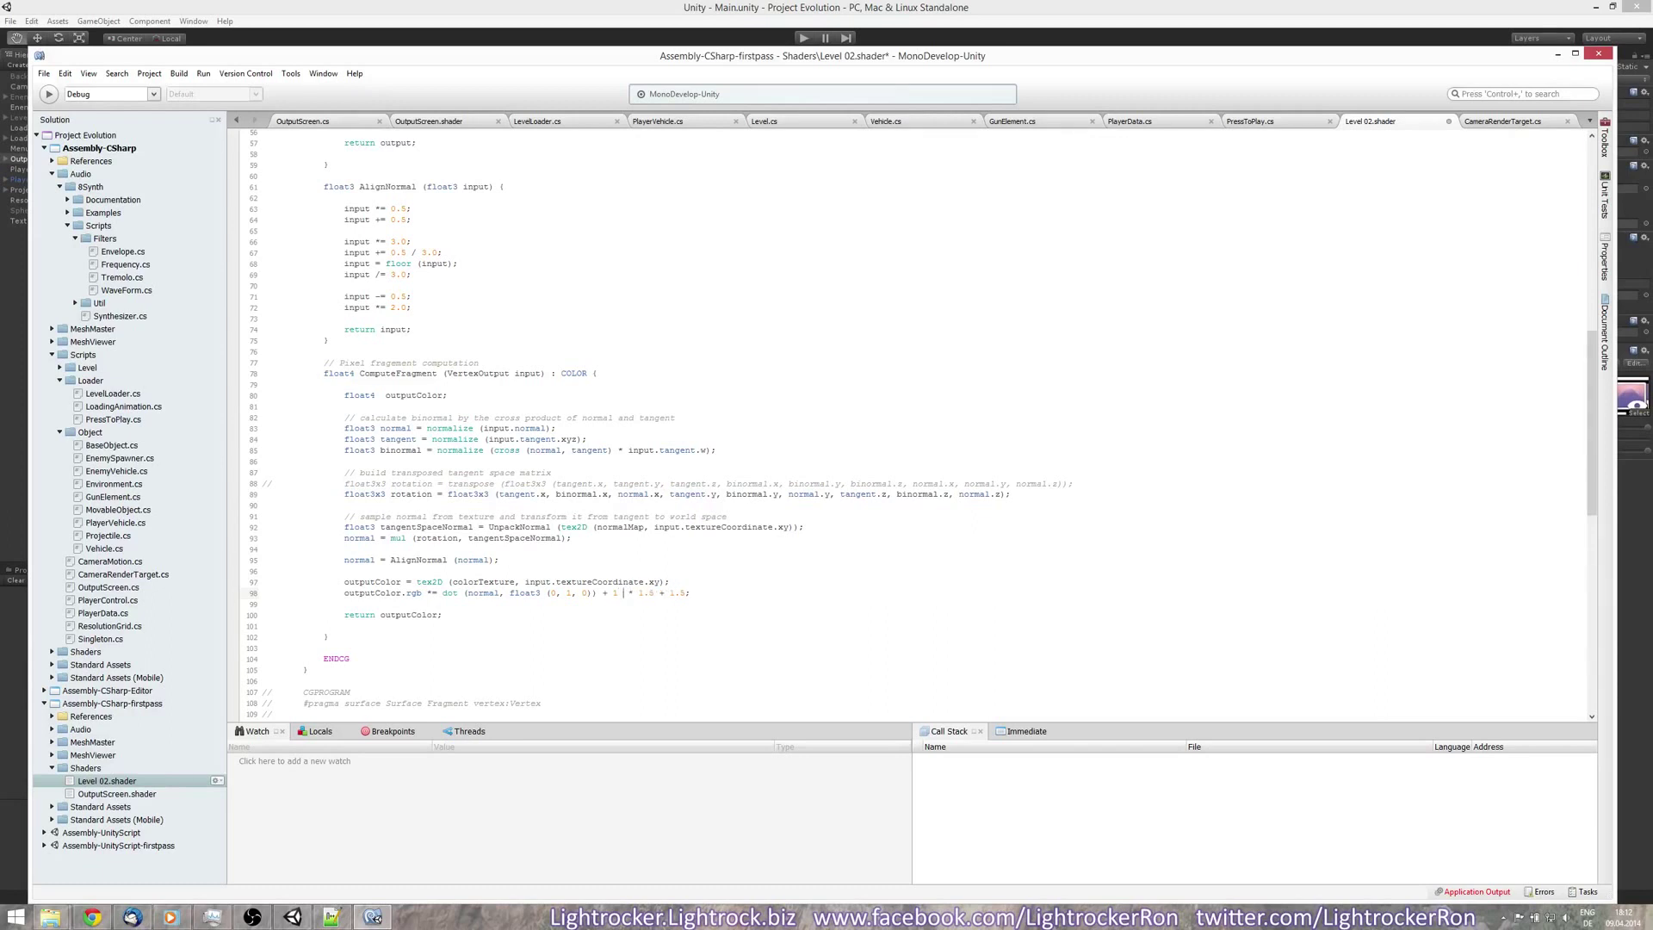
{"action": "type", "text": ")"}
{"action": "key", "text": "BackSpace"}
{"action": "key", "text": "BackSpace"}
{"action": "key", "text": "BackSpace"}
{"action": "key", "text": "BackSpace"}
{"action": "key", "text": "BackSpace"}
{"action": "key", "text": "Left"}
{"action": "key", "text": "Left"}
{"action": "key", "text": "BackSpace"}
{"action": "type", "text": "("}
{"action": "key", "text": "ctrl+s"}
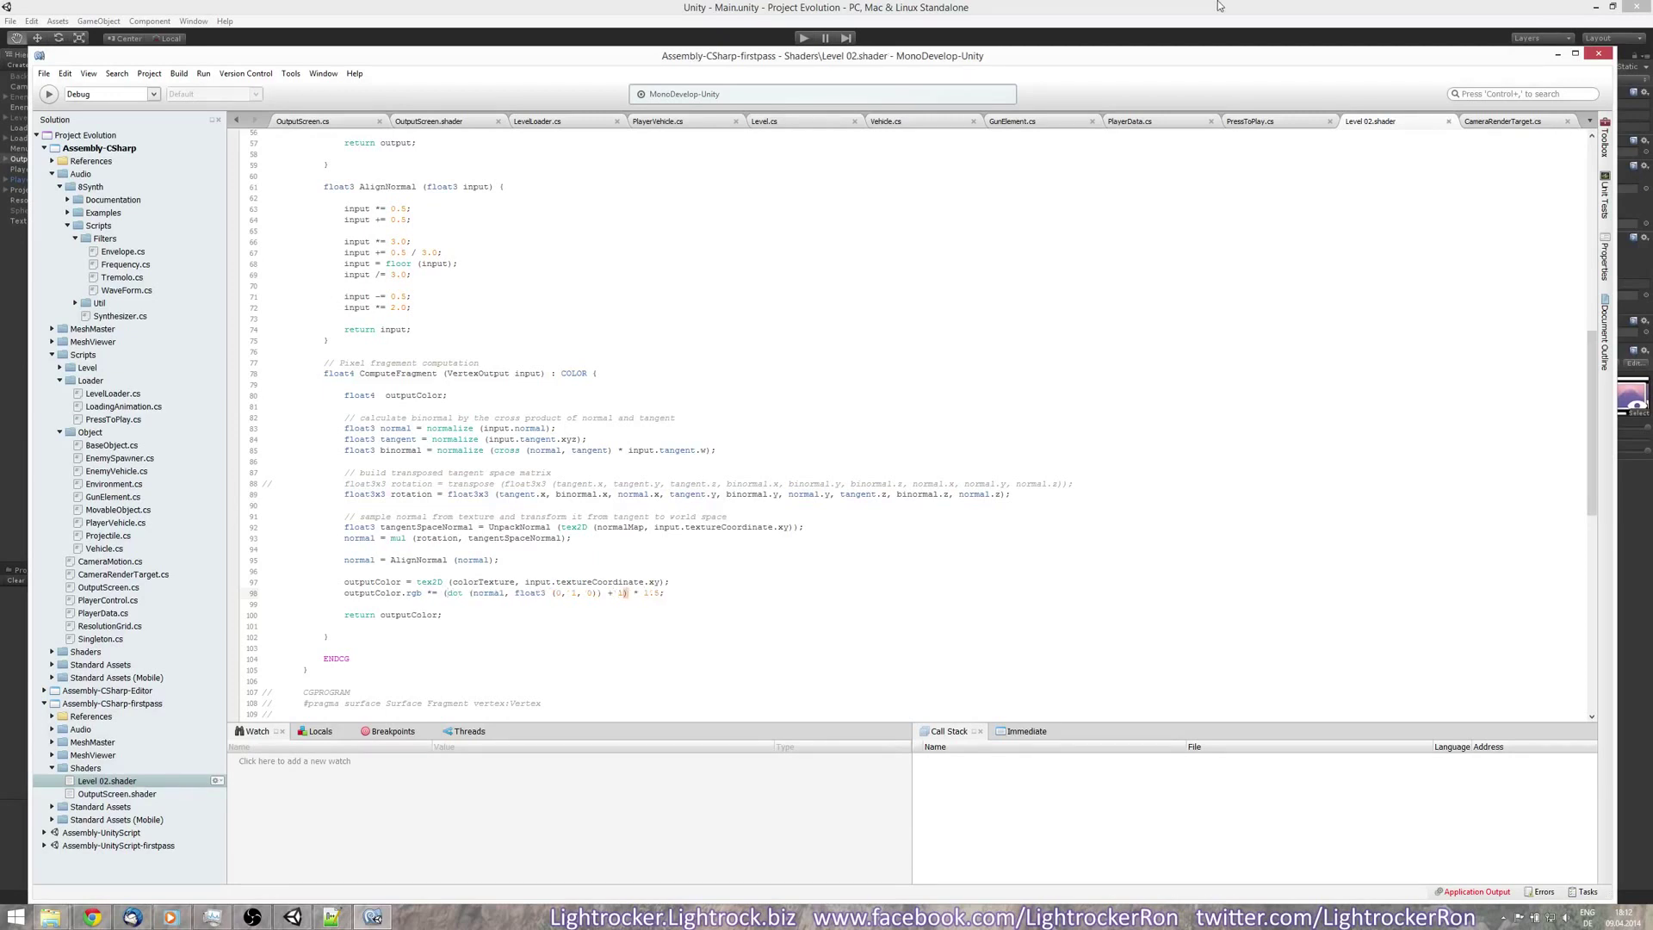
{"action": "left_click", "coordinate": [785, 16]}
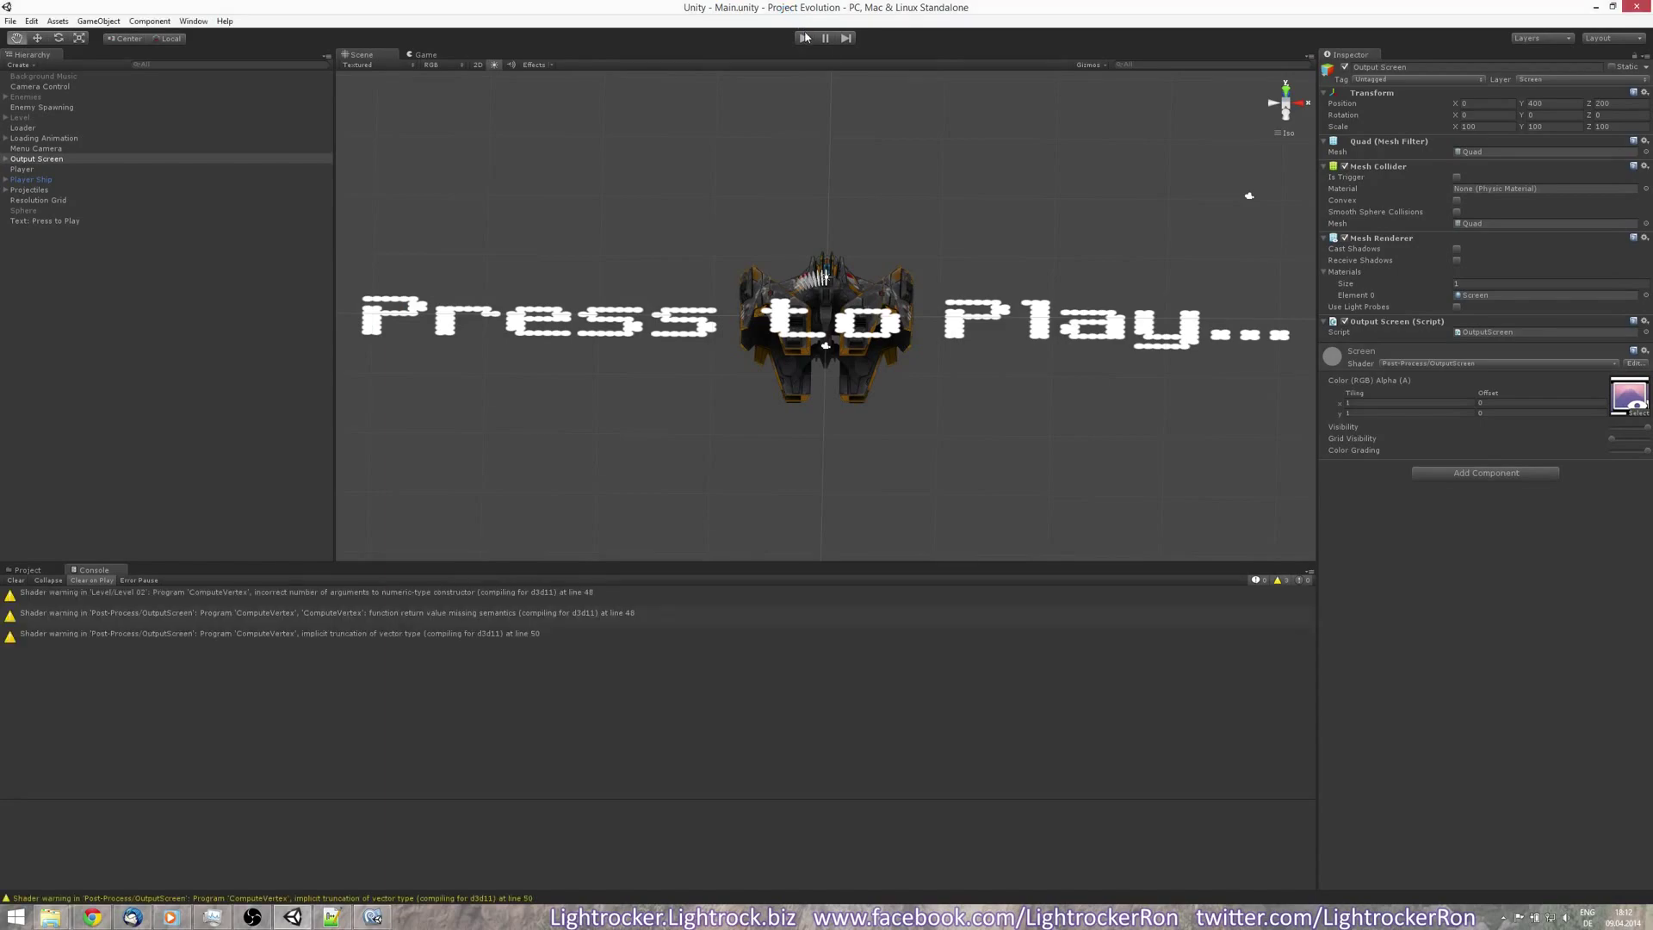
Play-test the brighter 1.5-multiplier lighting, then bring Level 02.shader back up
{"action": "left_click", "coordinate": [805, 37]}
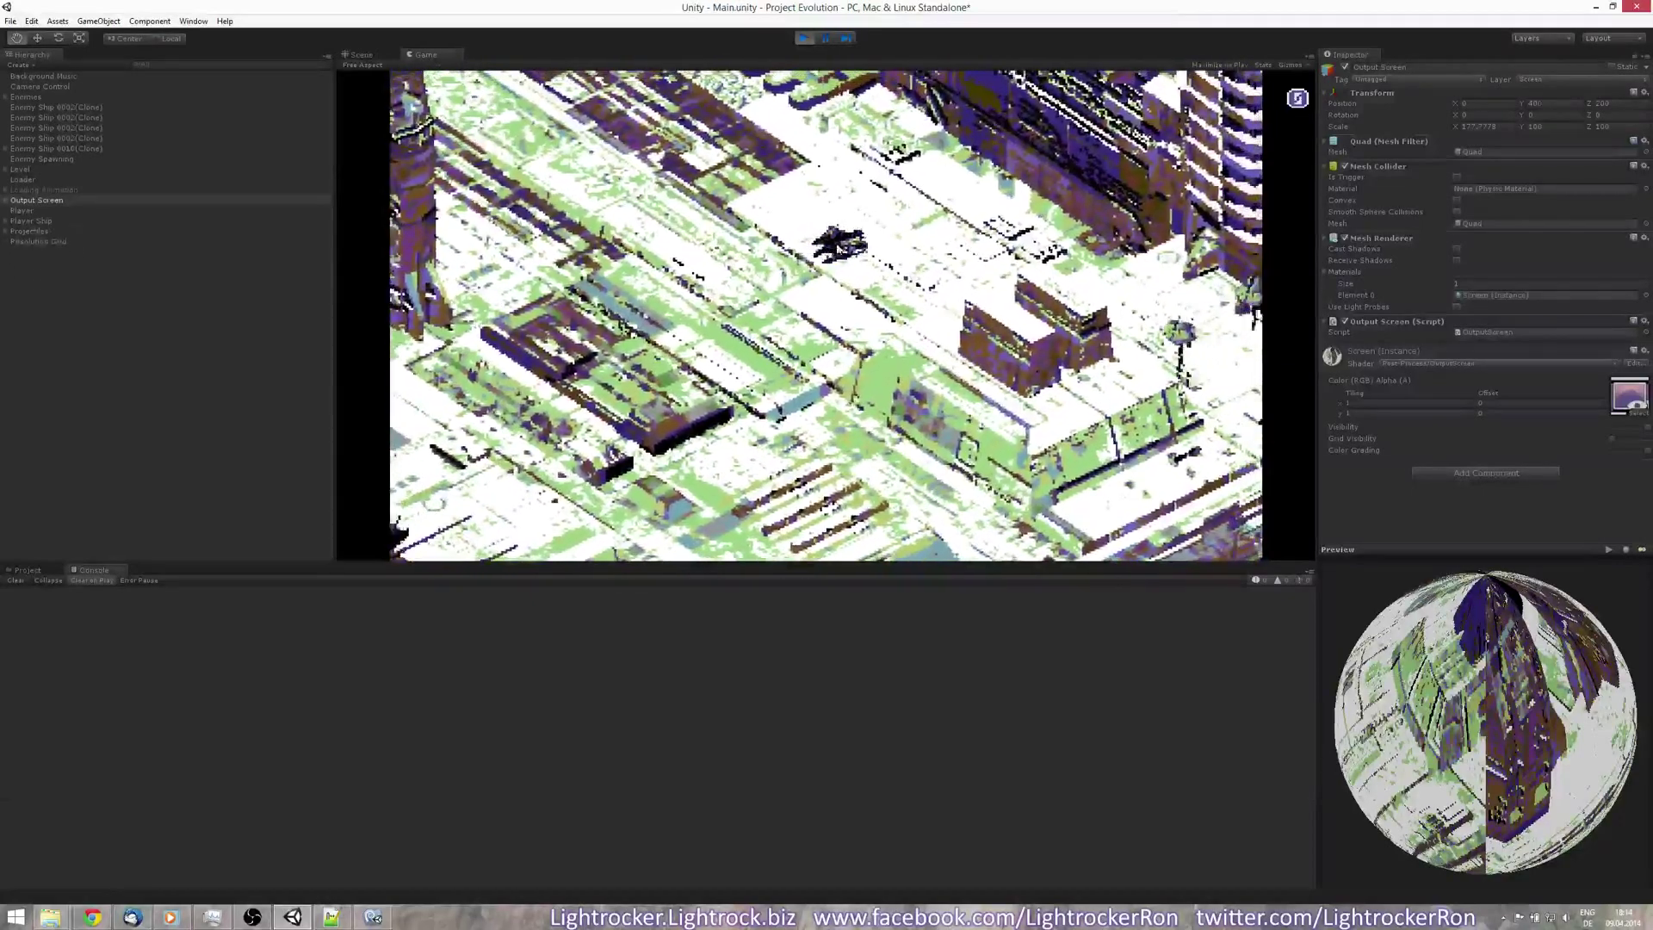
{"action": "left_click", "coordinate": [803, 39]}
{"action": "left_click", "coordinate": [373, 917]}
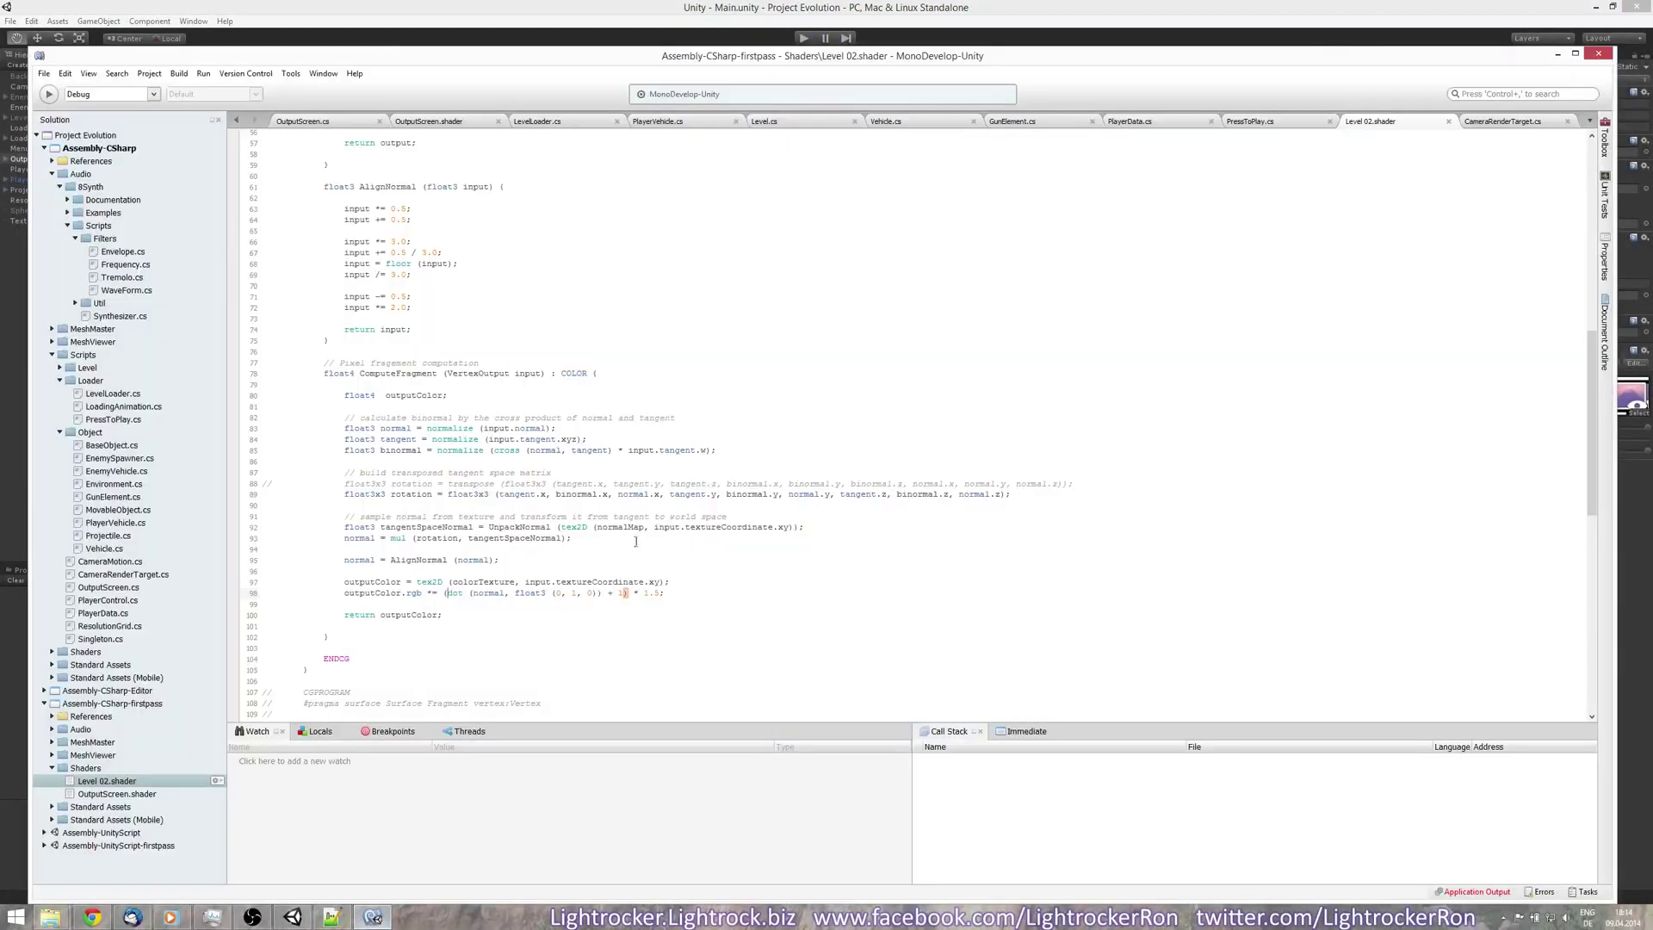
In OutputScreen.cs, replace the luminance difference line with the summed RGB channel difference
{"action": "left_click", "coordinate": [411, 121]}
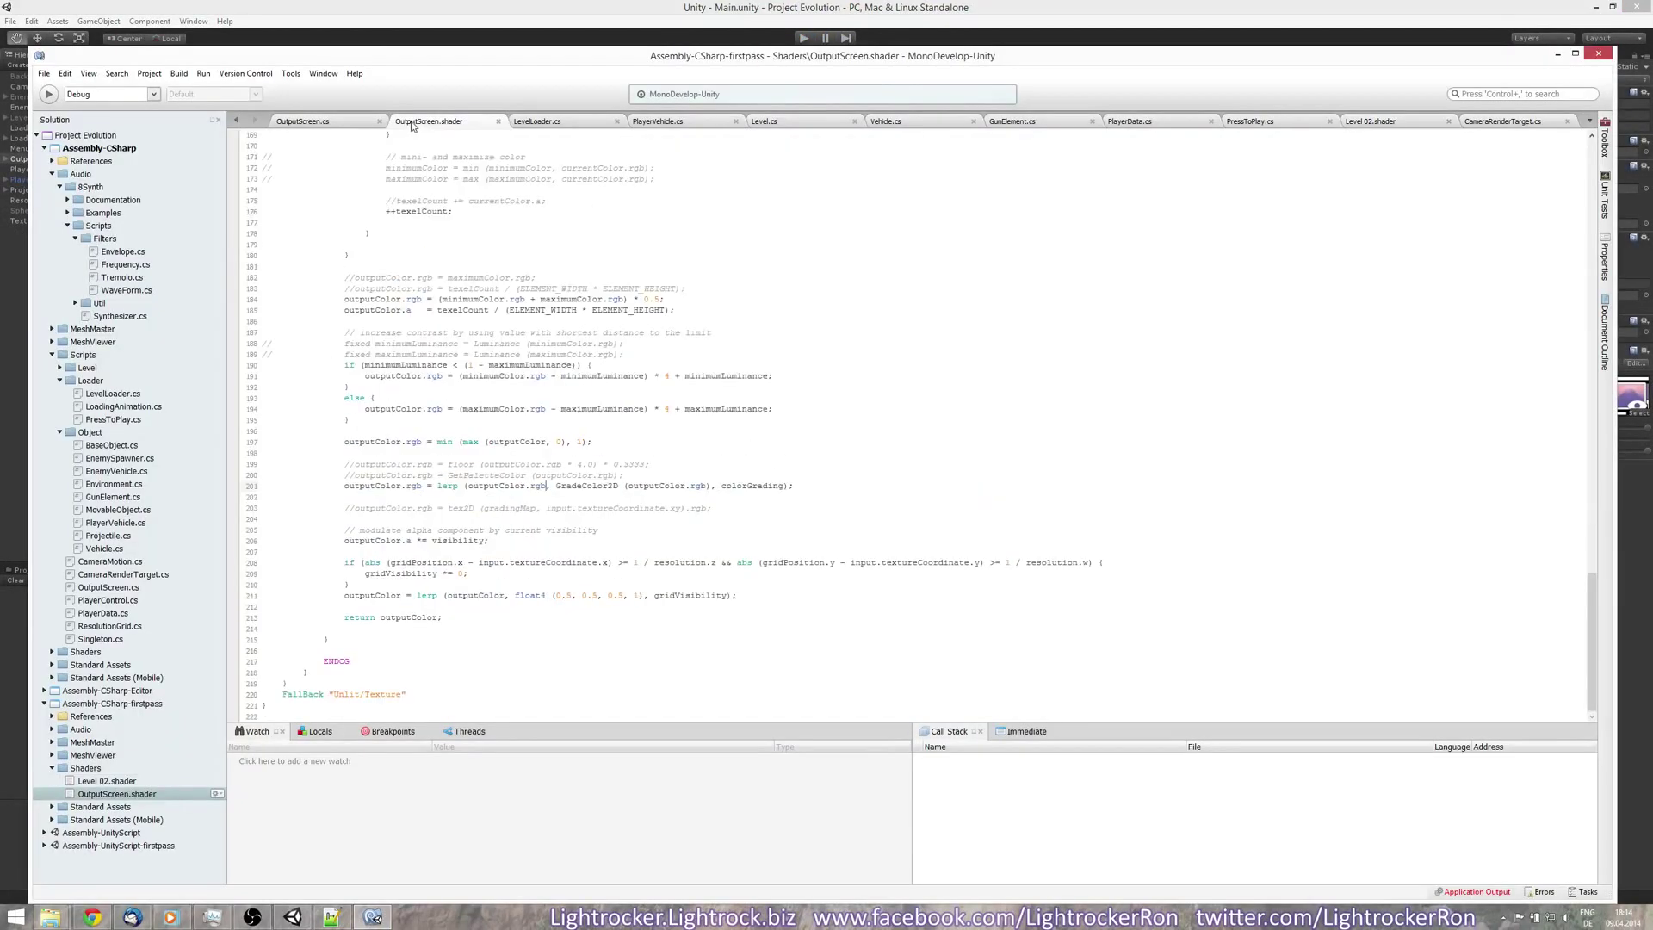
{"action": "left_click", "coordinate": [344, 121]}
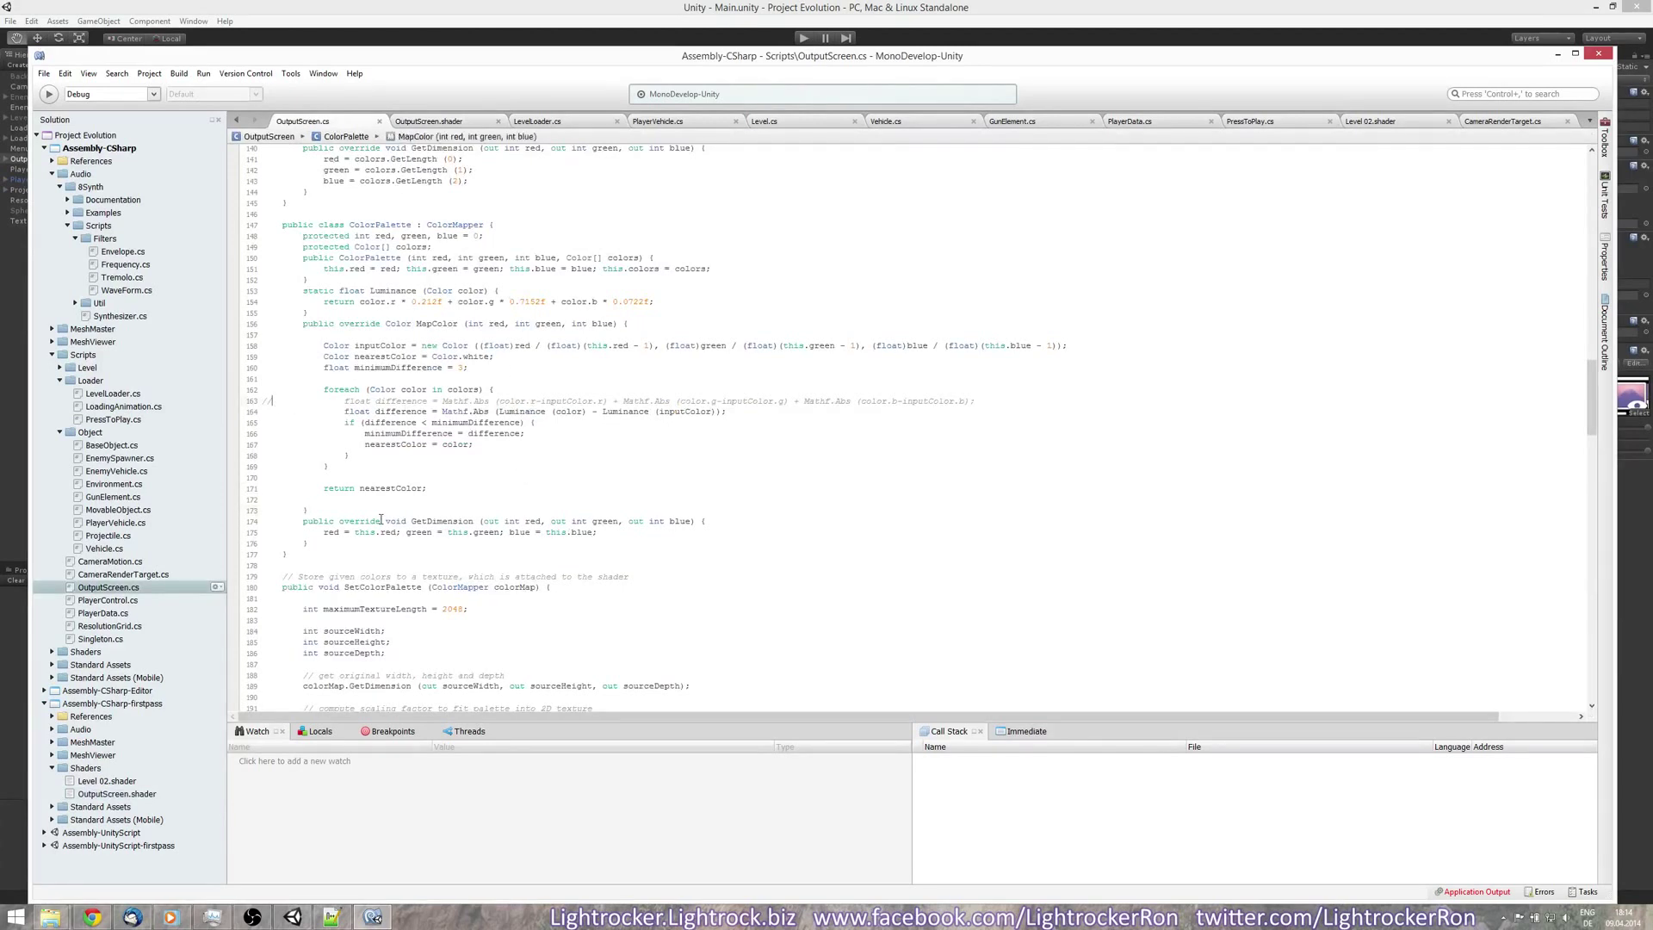
{"action": "key", "text": "ctrl+alt+c"}
{"action": "key", "text": "Up"}
{"action": "key", "text": "ctrl+alt+c"}
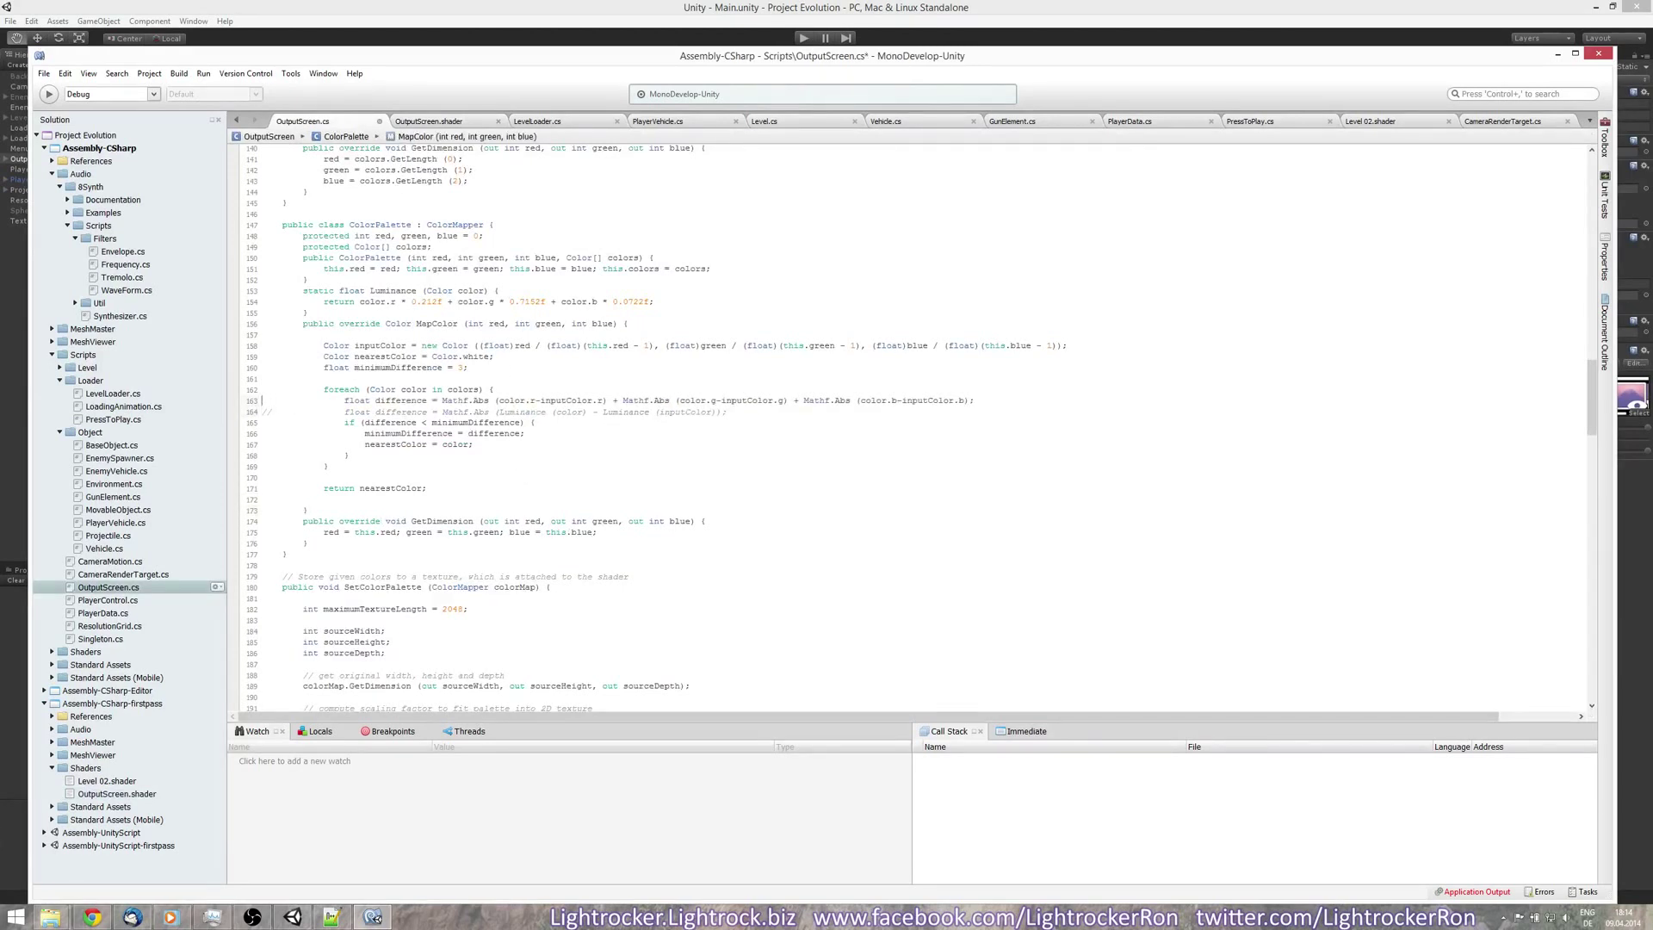
{"action": "left_click", "coordinate": [663, 6]}
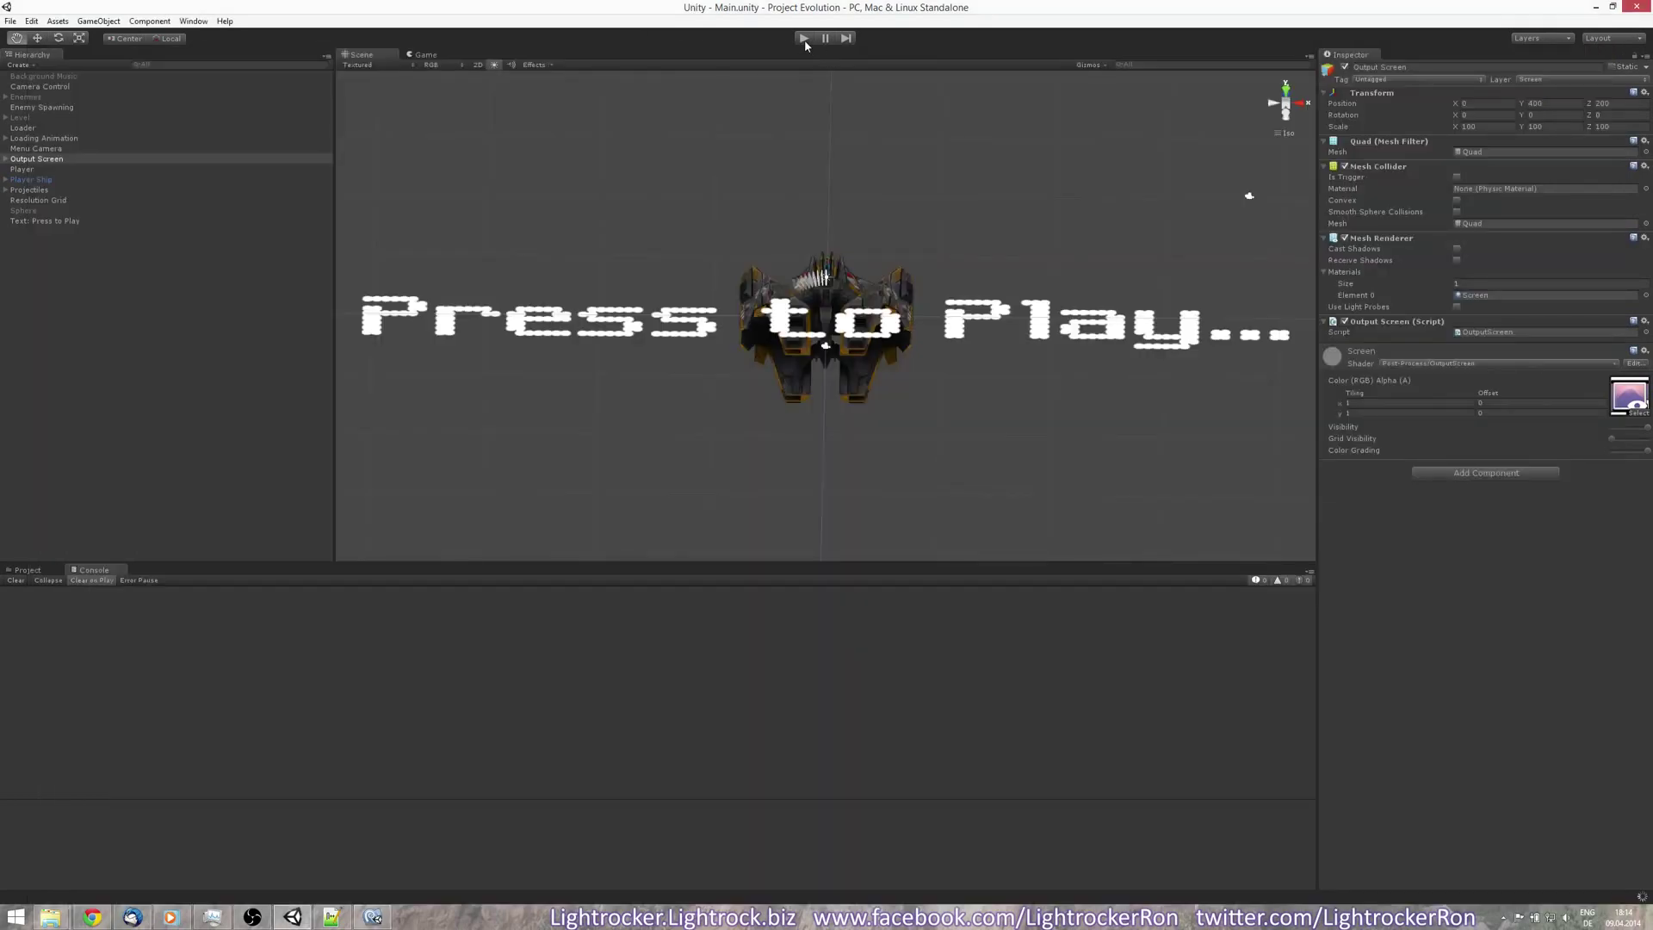
Play-test the city with RGB-distance palette matching
{"action": "left_click", "coordinate": [803, 39]}
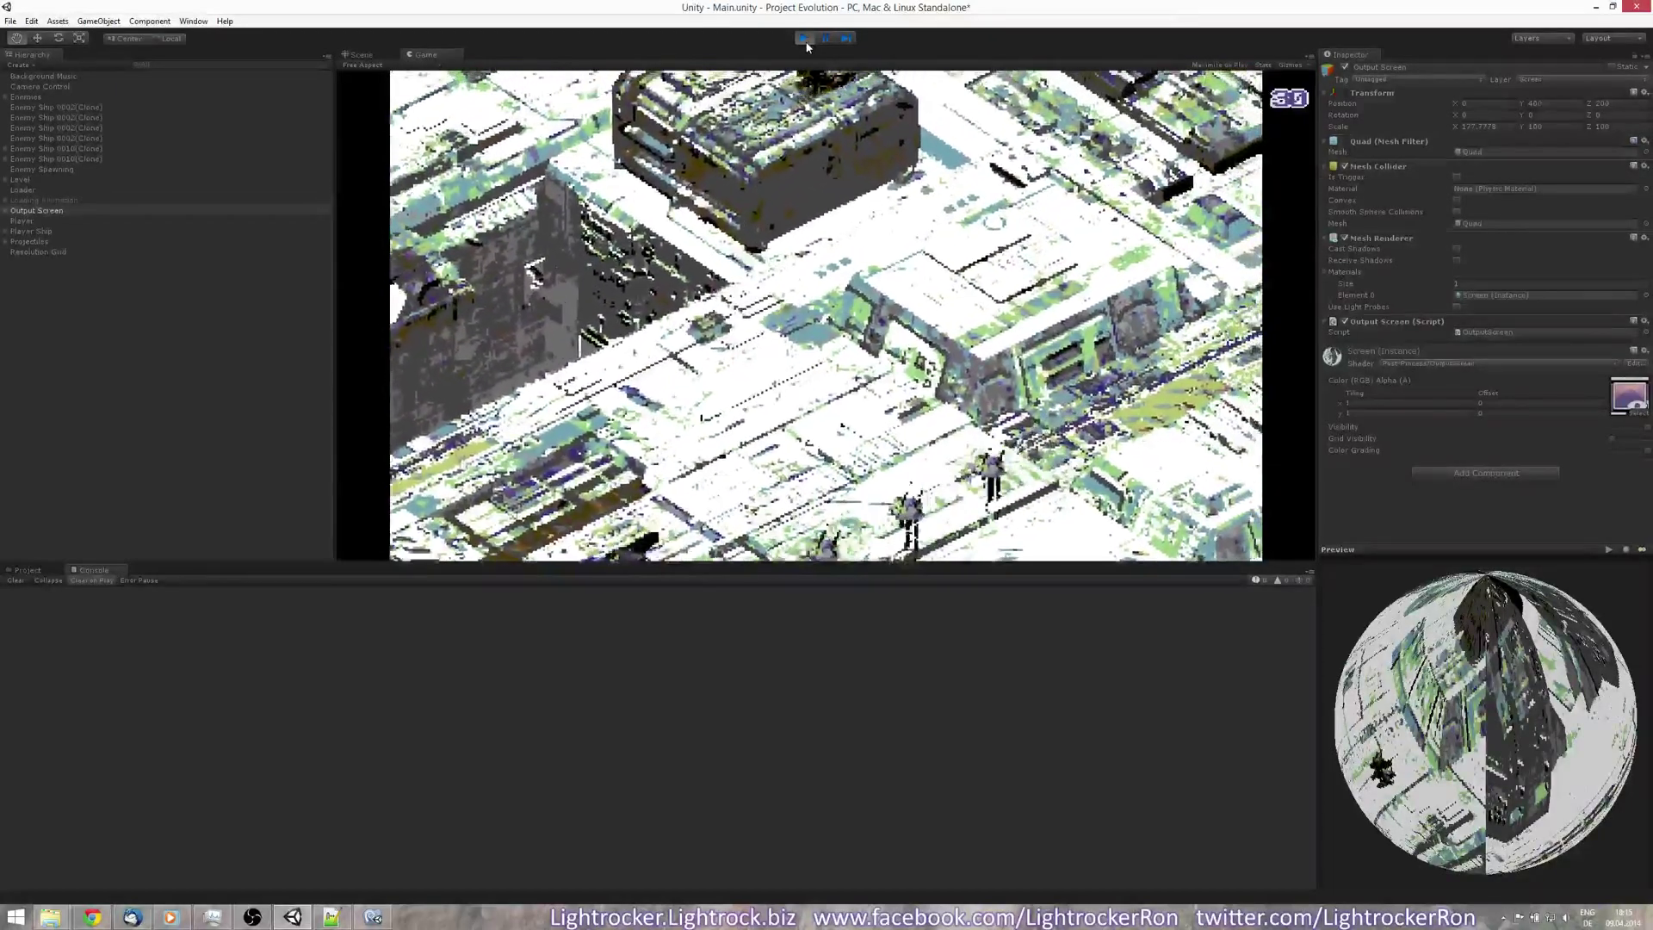
{"action": "left_click", "coordinate": [804, 39]}
Read through OutputScreen.cs and the Level 02.shader lighting code without editing
{"action": "left_click", "coordinate": [388, 923]}
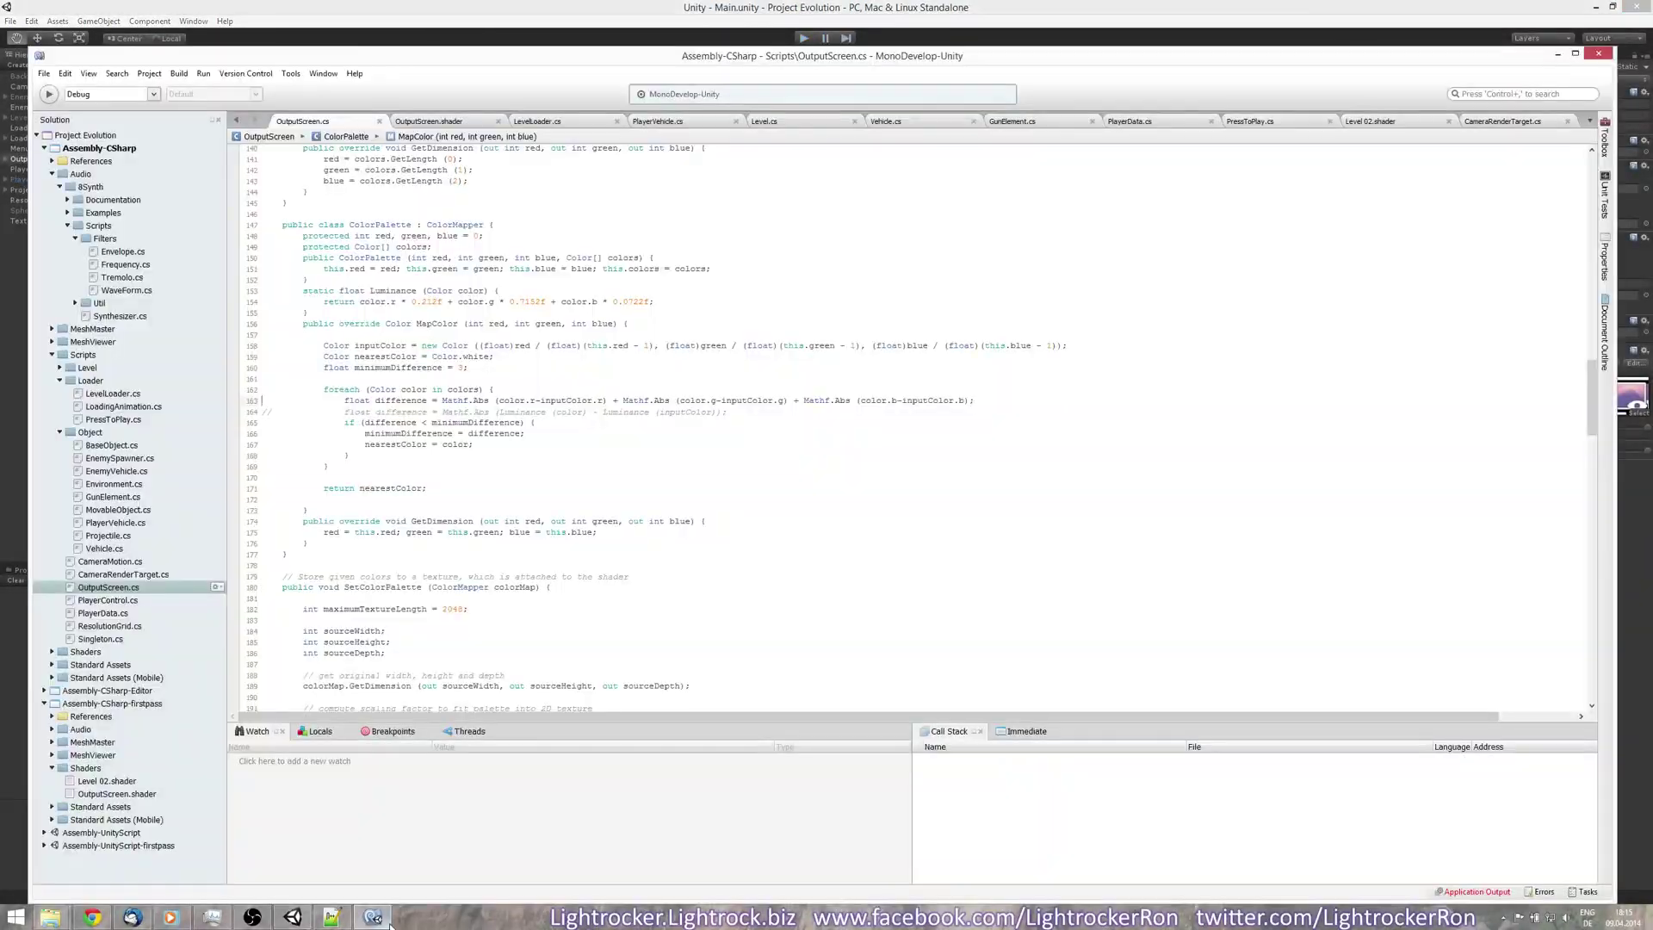
{"action": "left_click", "coordinate": [614, 576]}
{"action": "scroll", "coordinate": [614, 576], "scroll_direction": "down", "scroll_amount": 4}
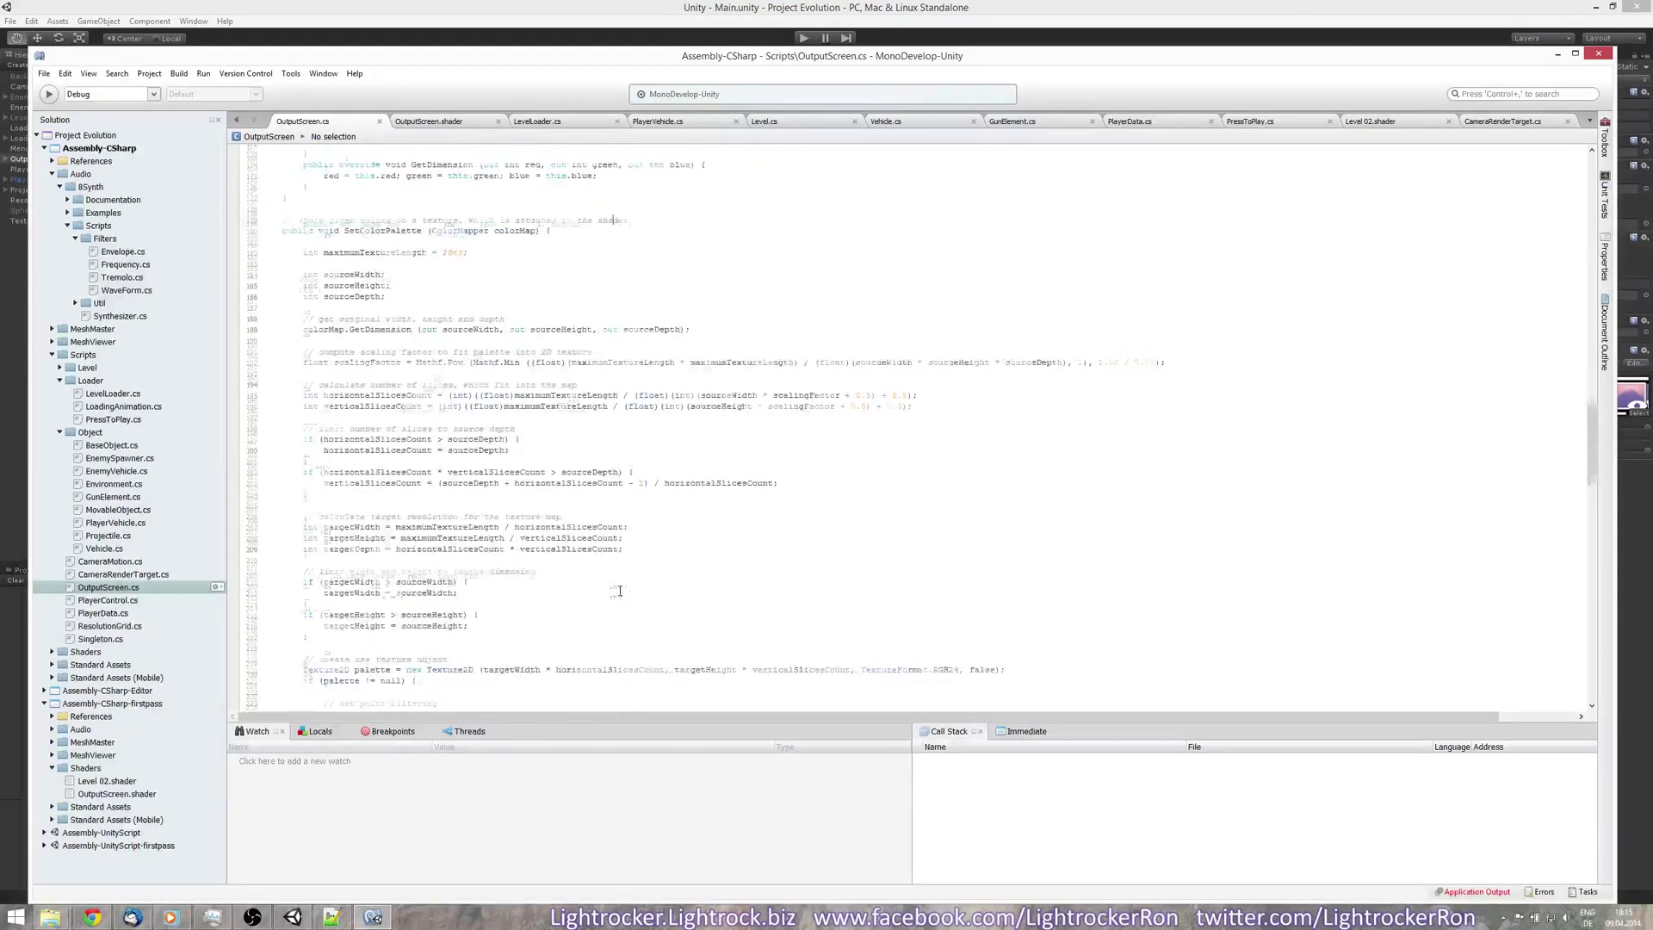
{"action": "left_click", "coordinate": [1402, 123]}
{"action": "left_click", "coordinate": [859, 691]}
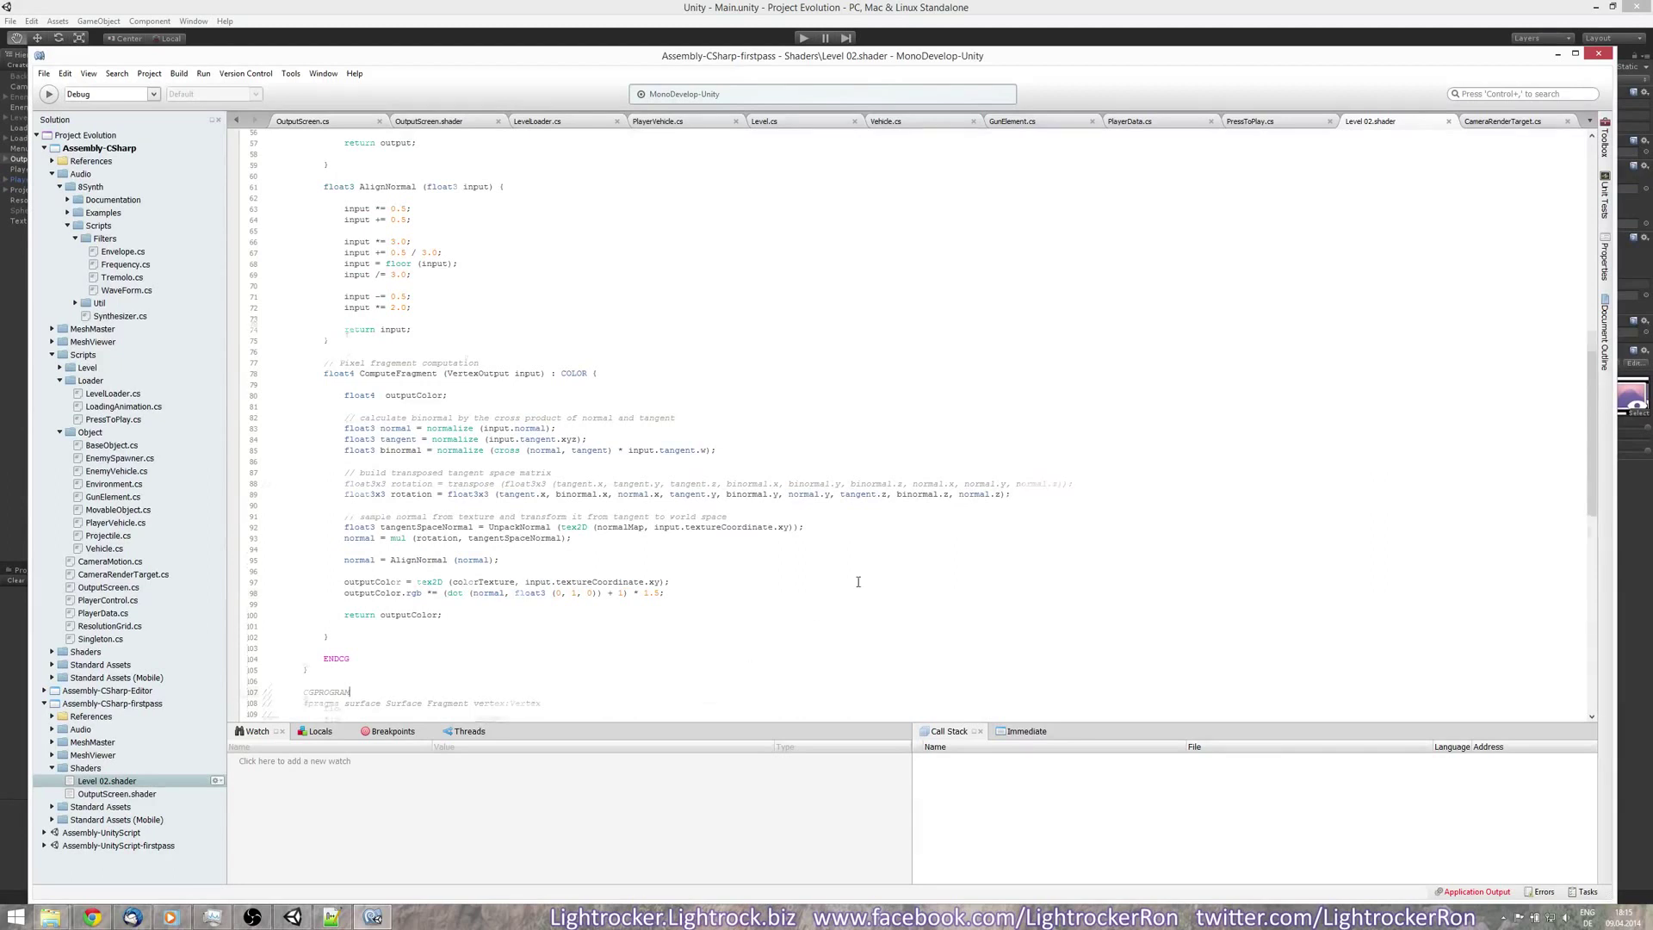
{"action": "scroll", "coordinate": [858, 582], "scroll_direction": "down", "scroll_amount": 5}
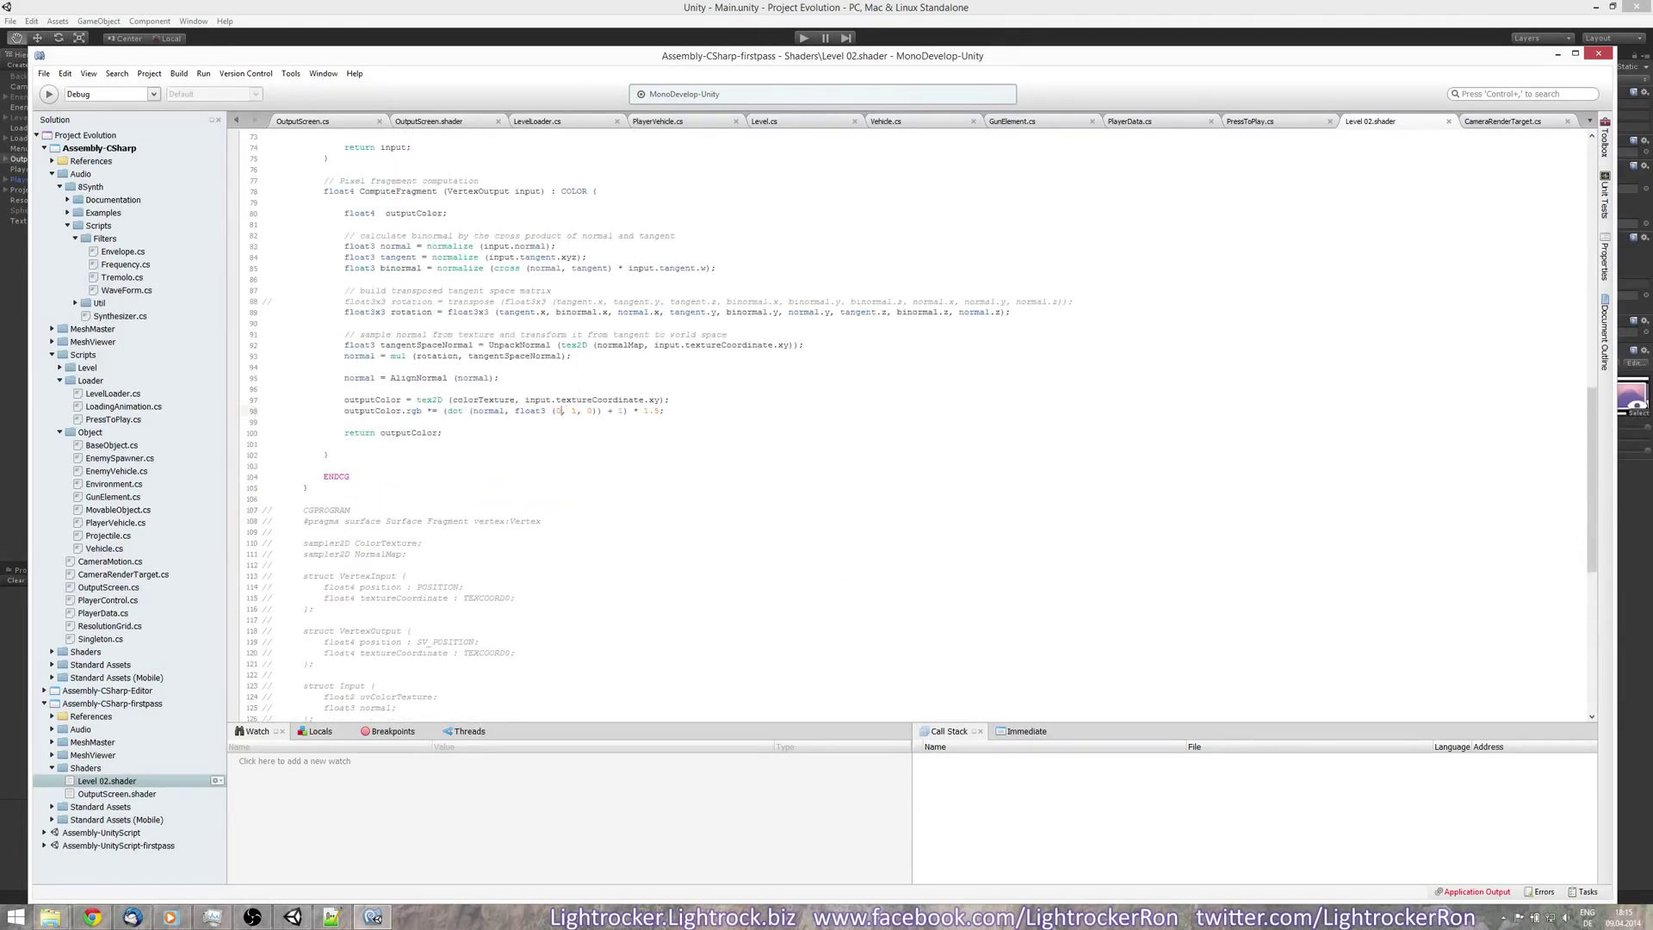
{"action": "left_click", "coordinate": [644, 15]}
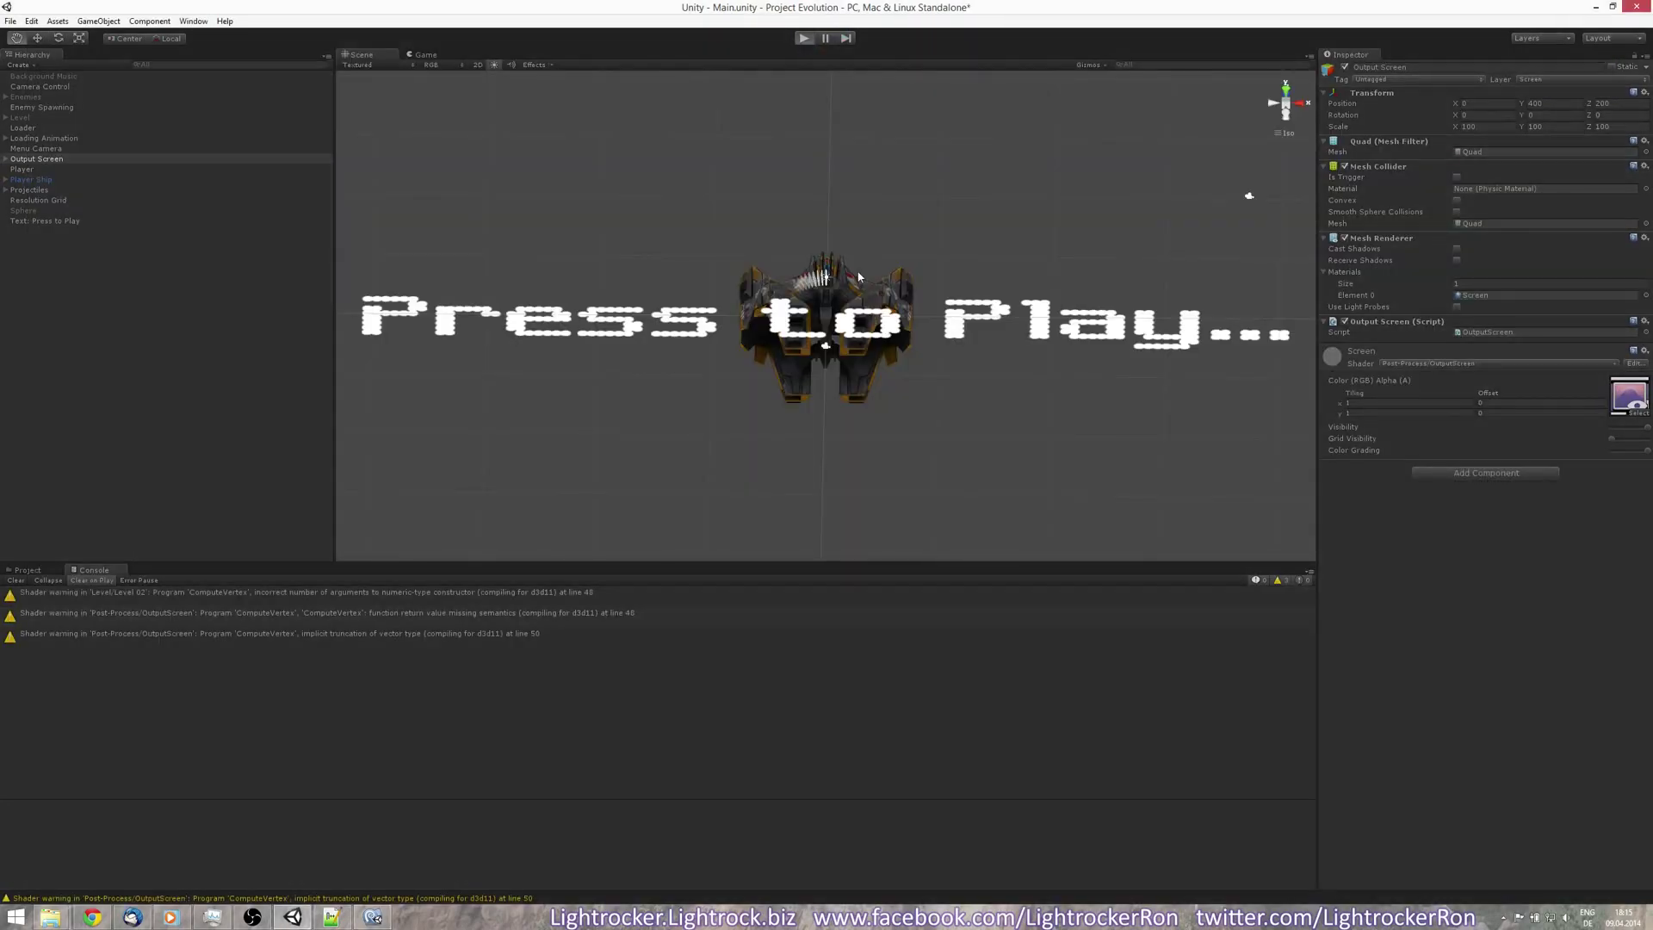
Play-test again, then delete the light vector's first component on line 98 and save
{"action": "key", "text": "ctrl+p"}
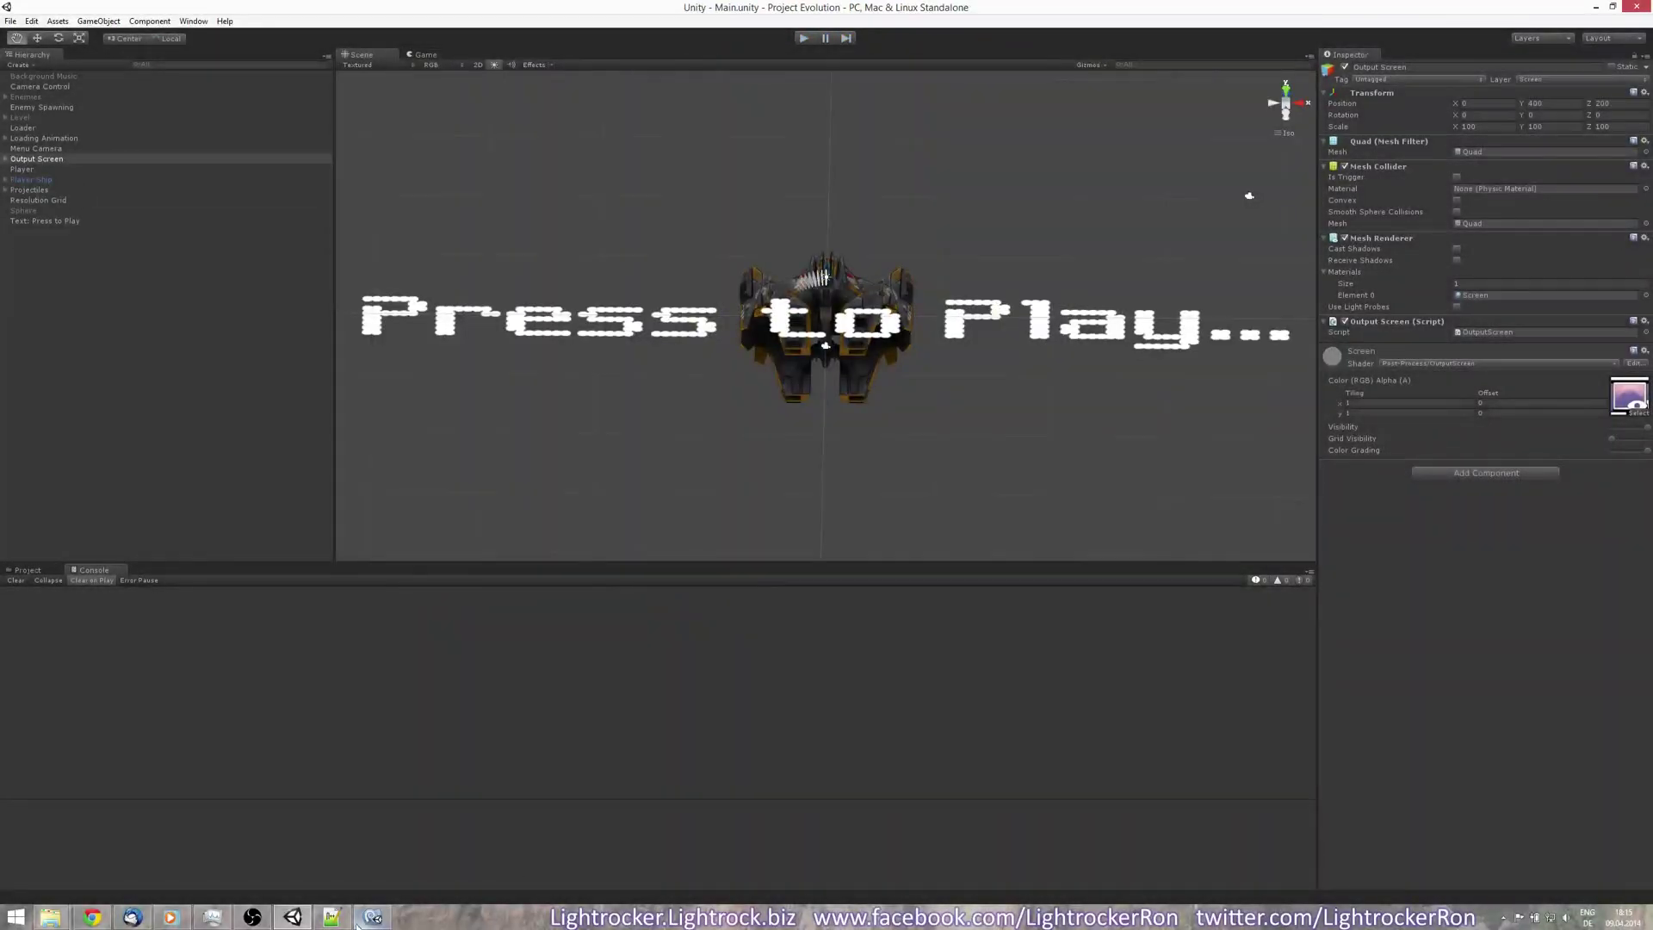
{"action": "left_click", "coordinate": [379, 918]}
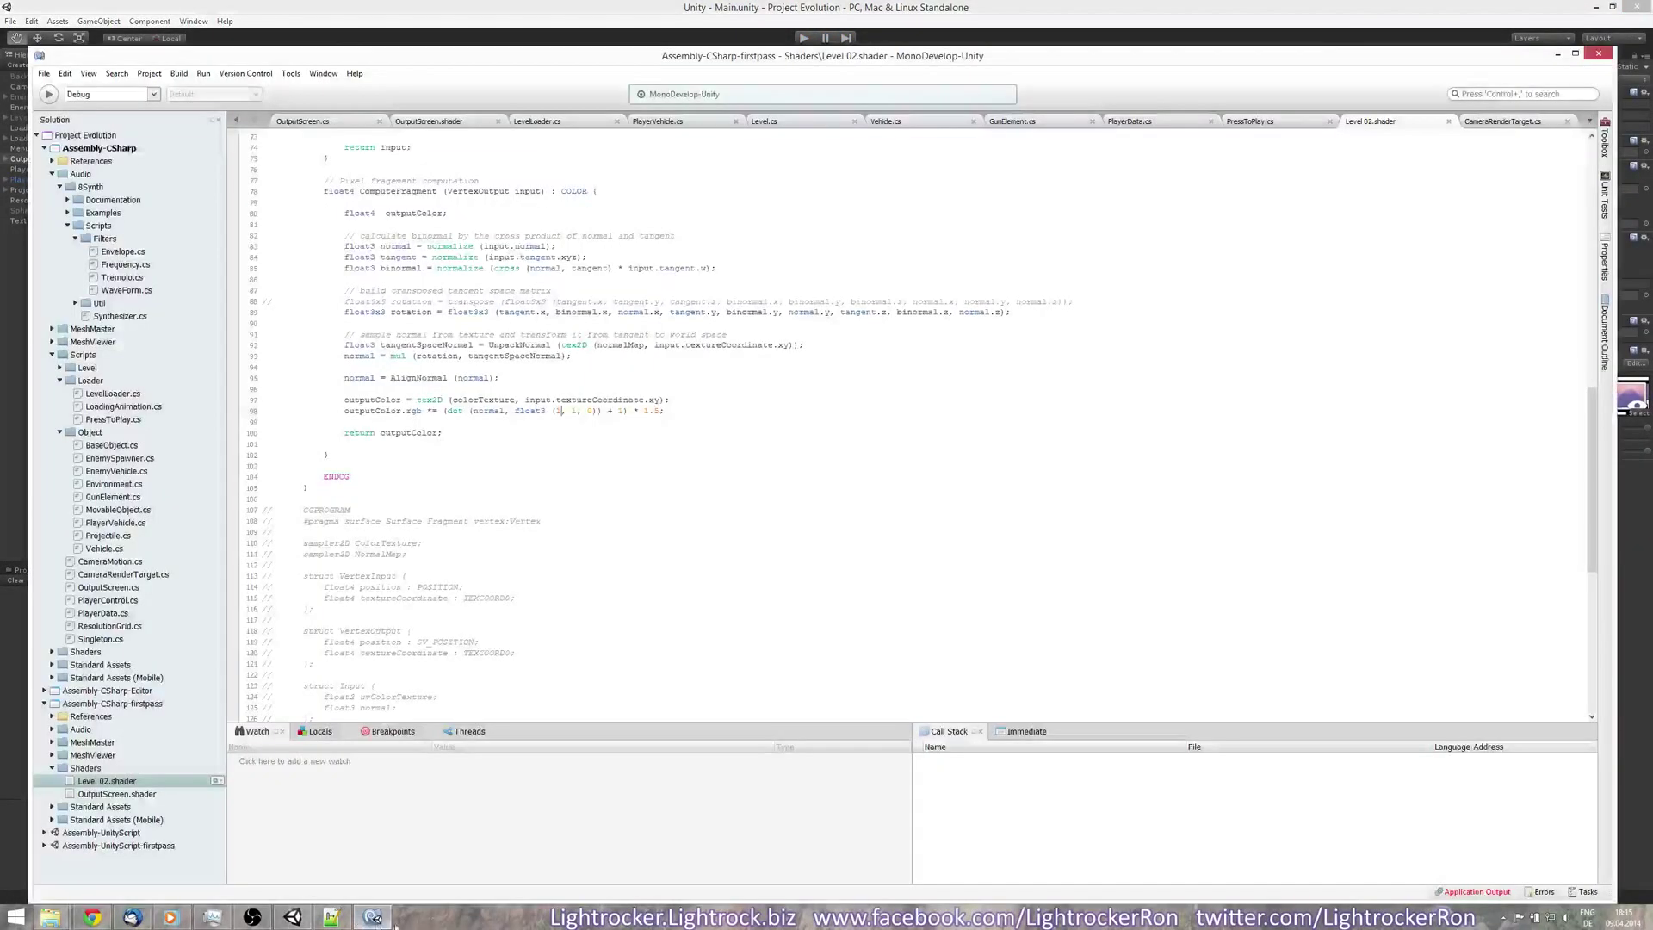
{"action": "left_click", "coordinate": [561, 410]}
{"action": "key", "text": "BackSpace"}
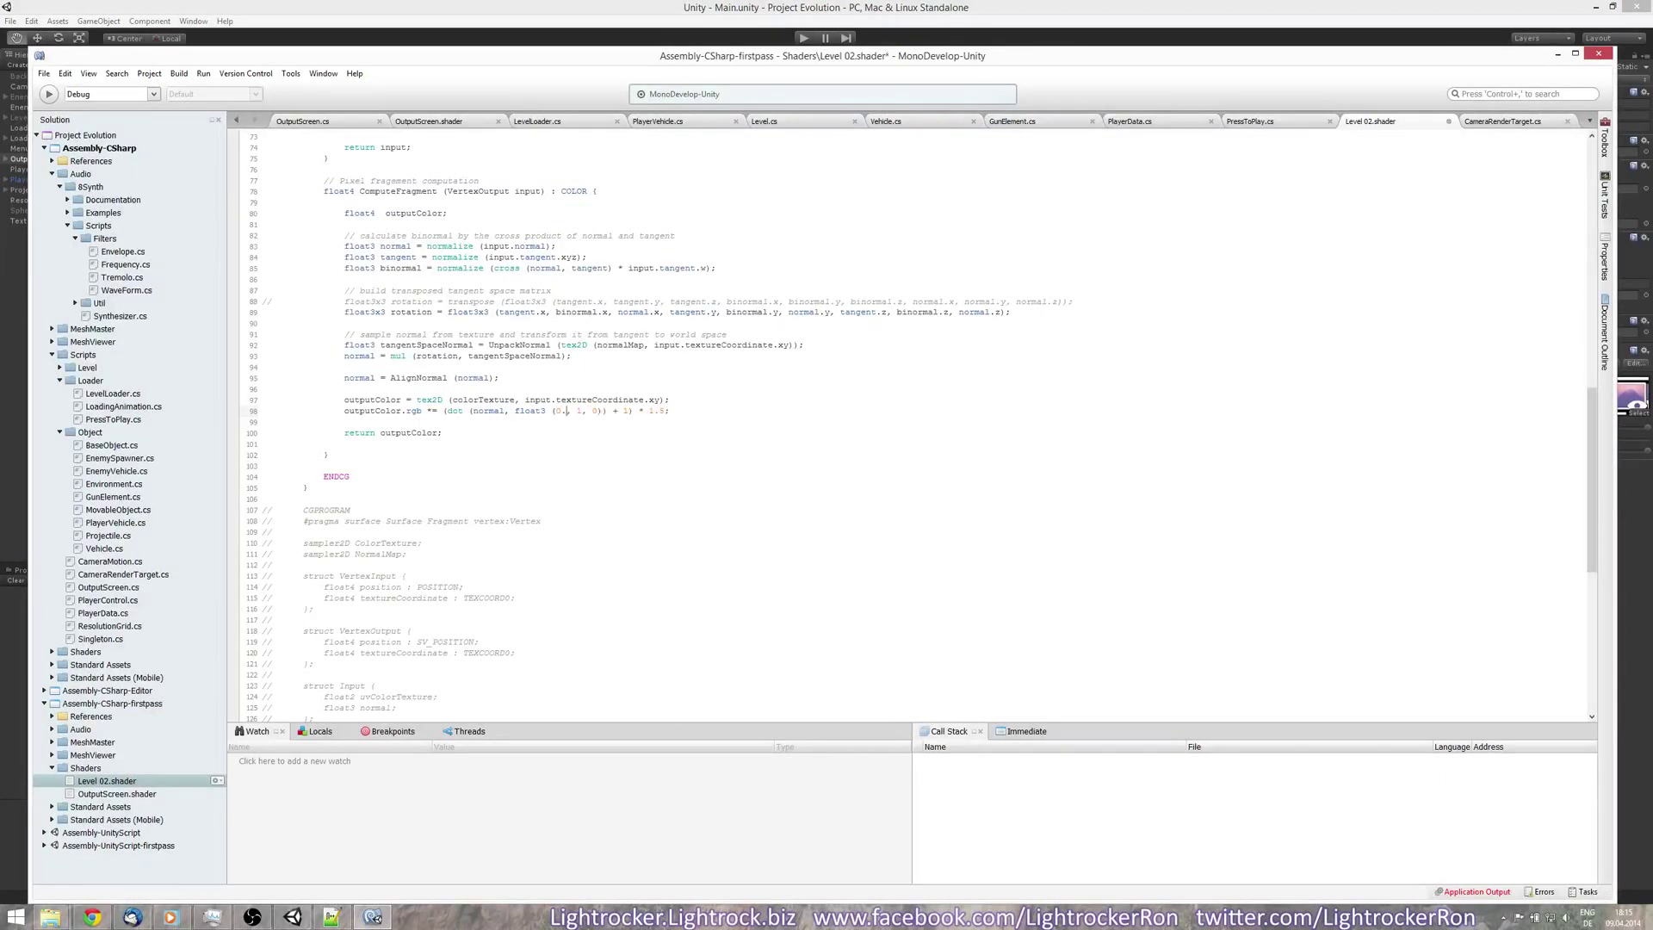
{"action": "key", "text": "ctrl+s"}
Play-test the new light direction and return to Level 02.shader
{"action": "key", "text": "alt+Tab"}
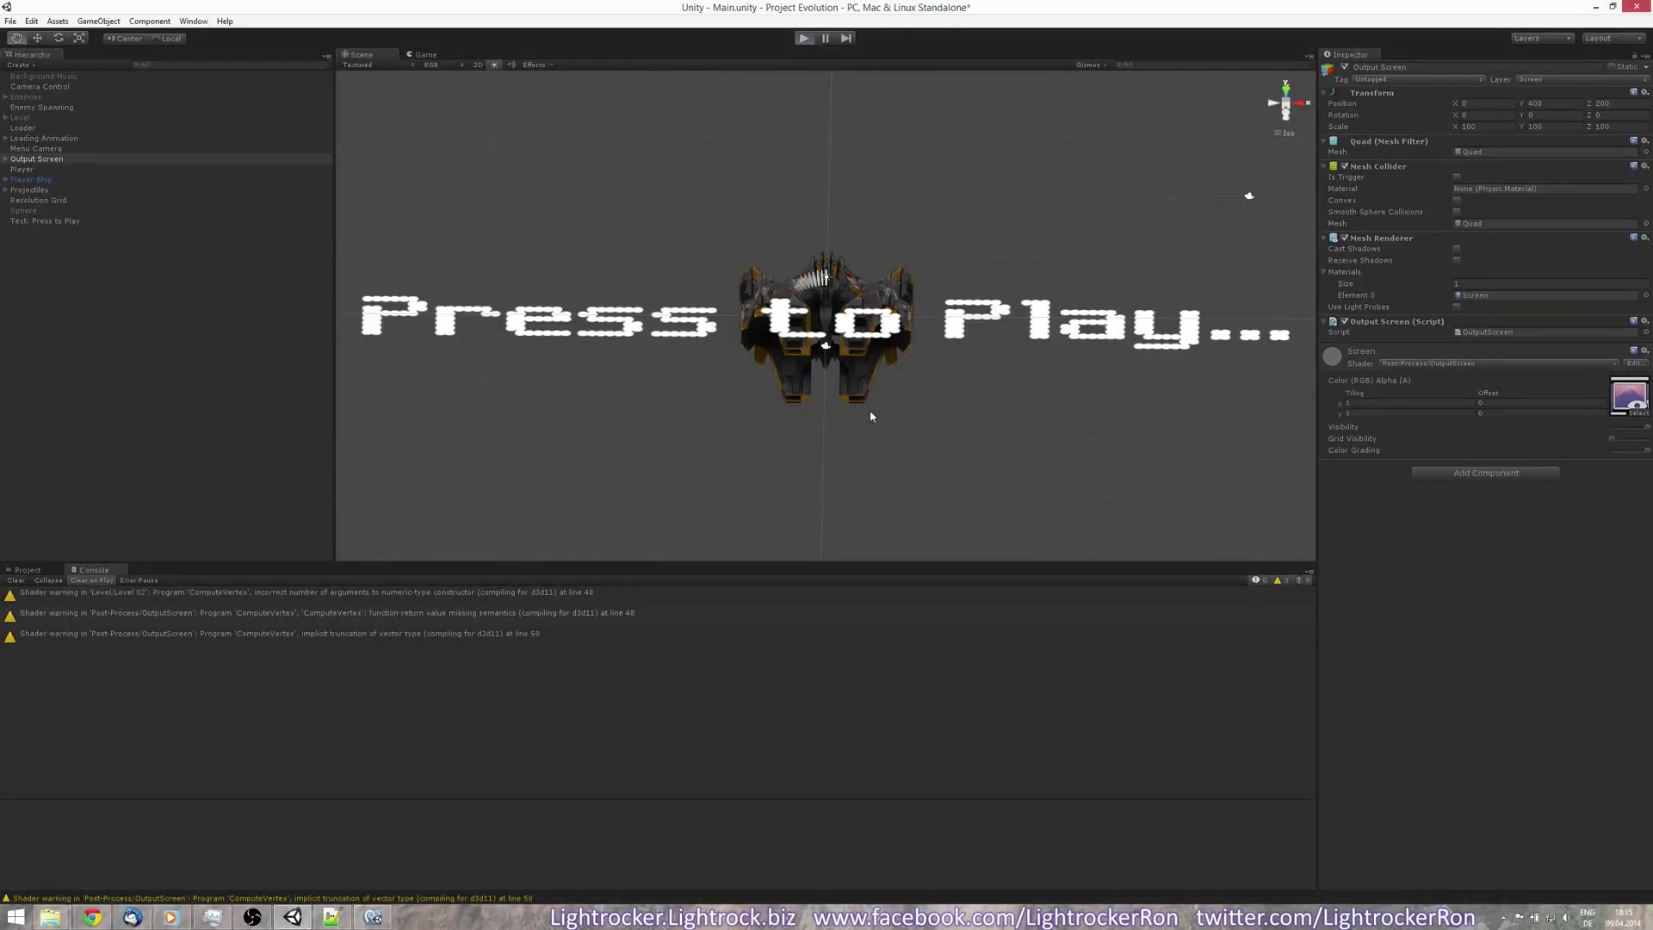
{"action": "key", "text": "ctrl+p"}
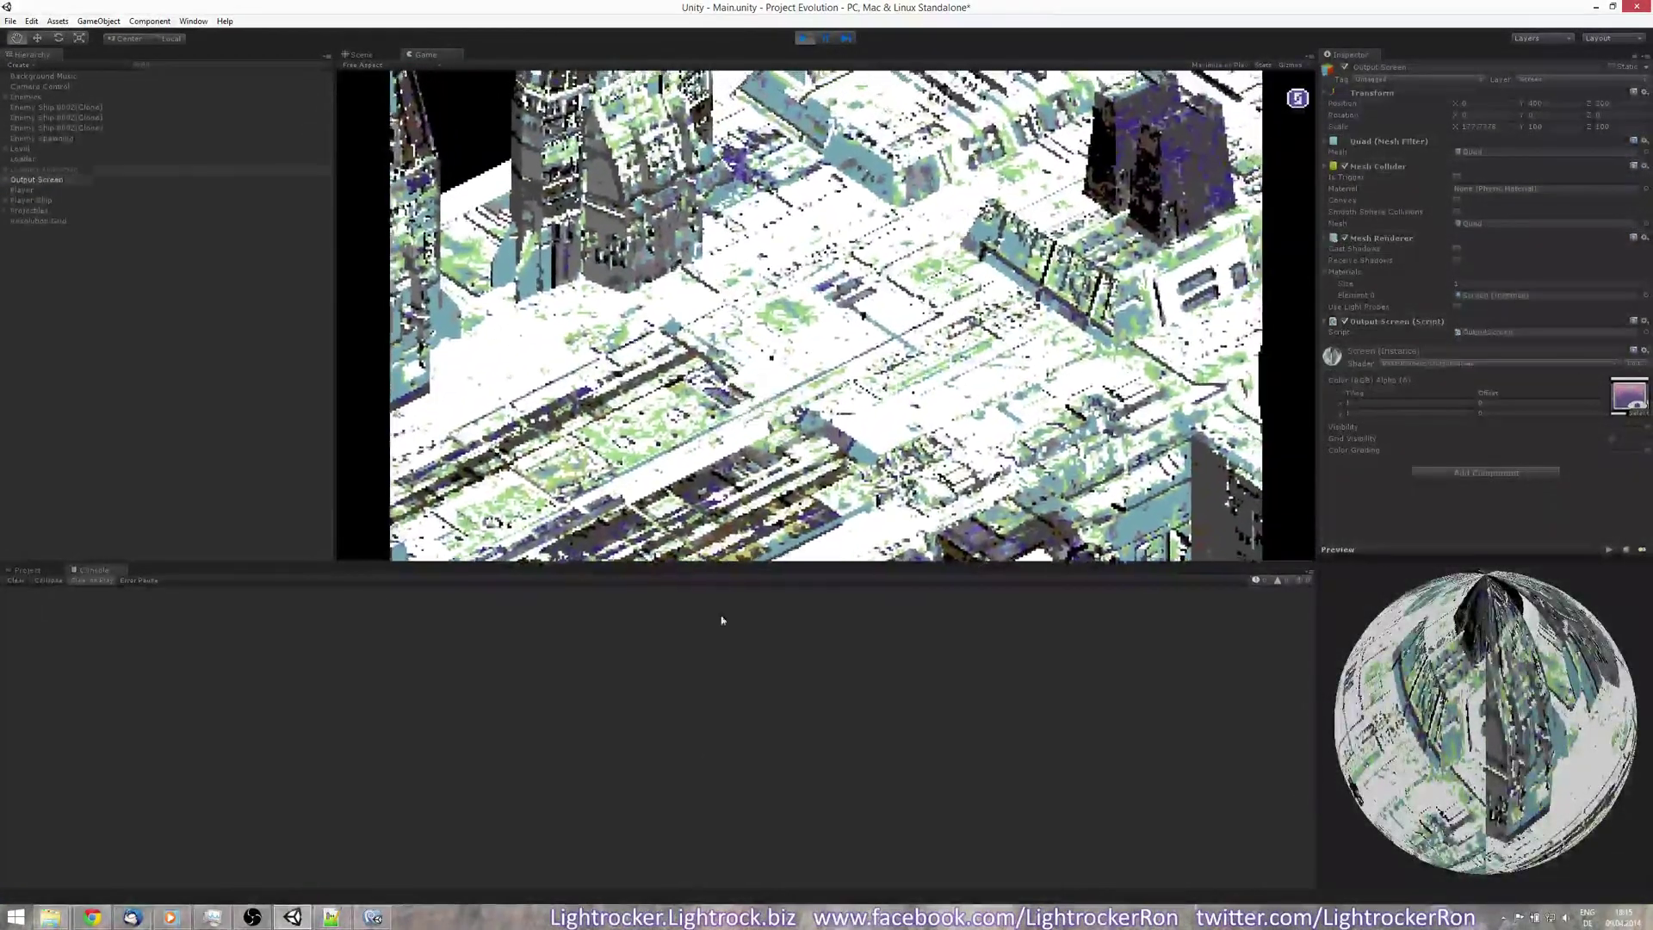
{"action": "left_click", "coordinate": [803, 39]}
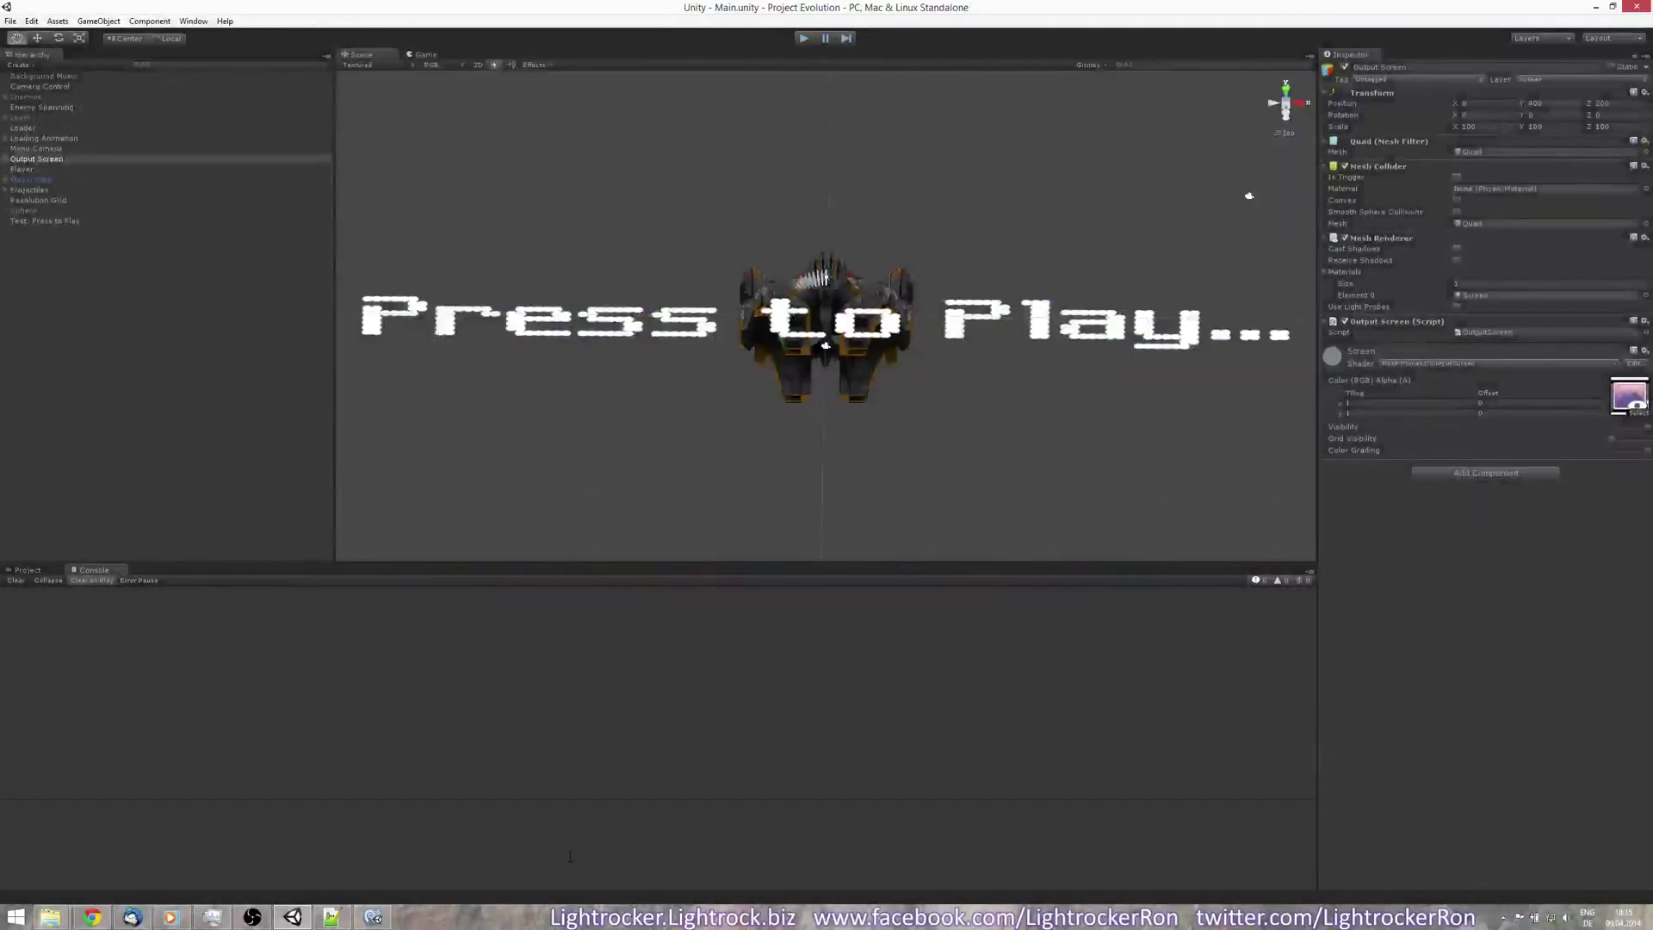
{"action": "left_click", "coordinate": [372, 918]}
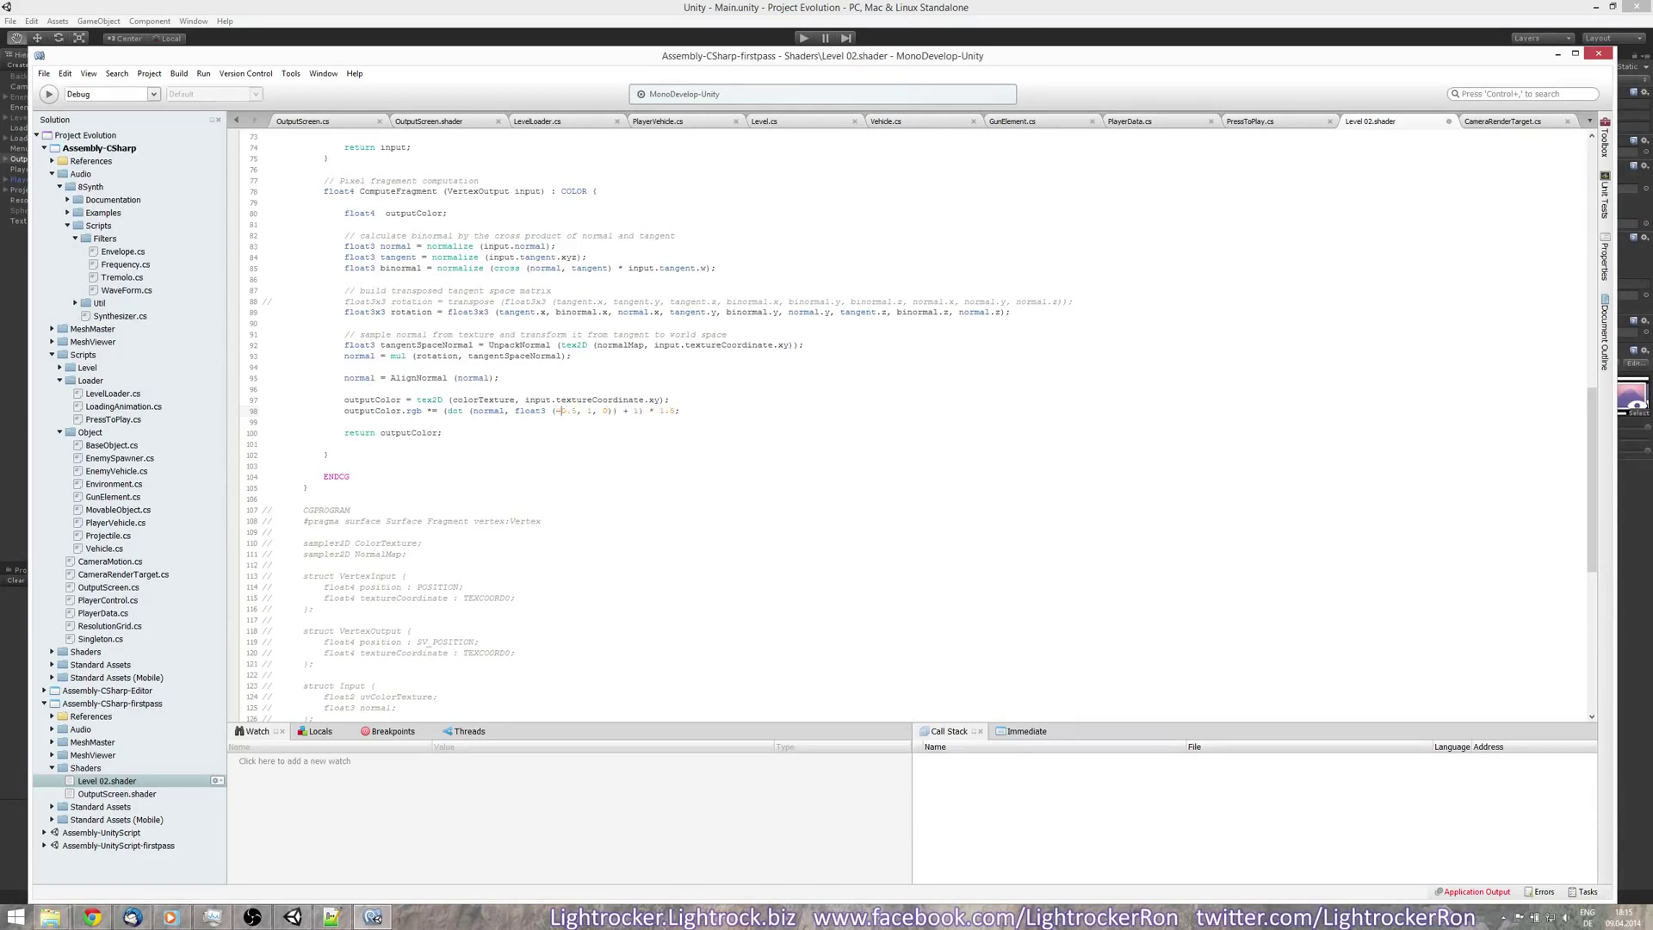
Return to the Unity editor to run the level with light vector float3(-0.5, 1, 0)
{"action": "left_click", "coordinate": [796, 7]}
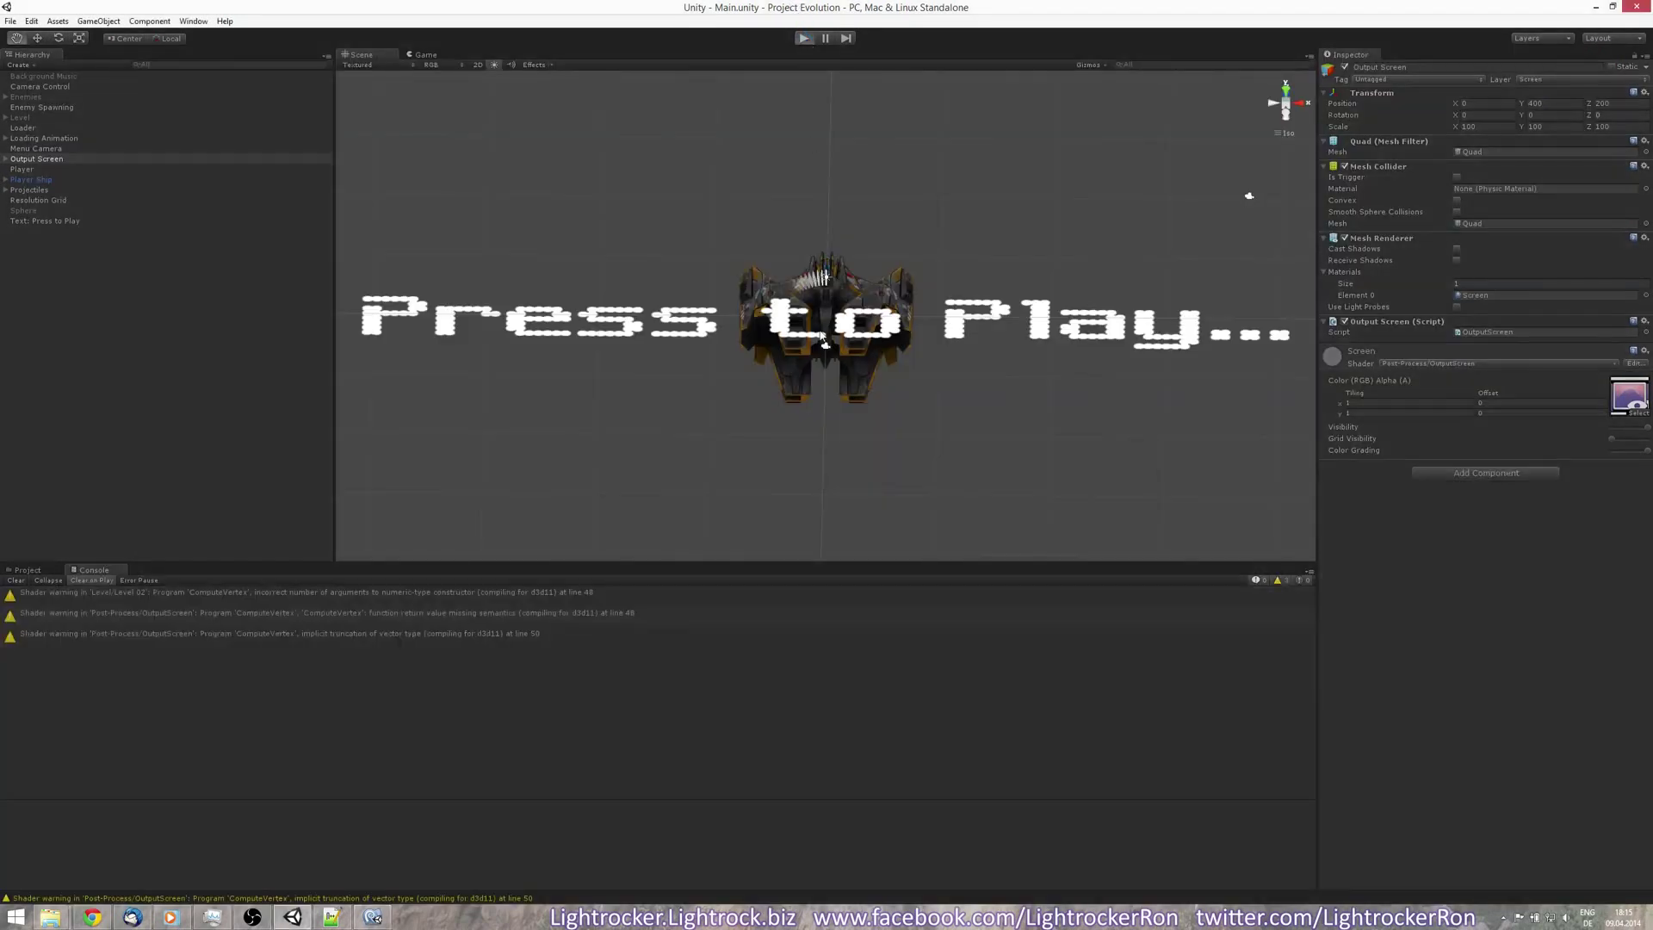